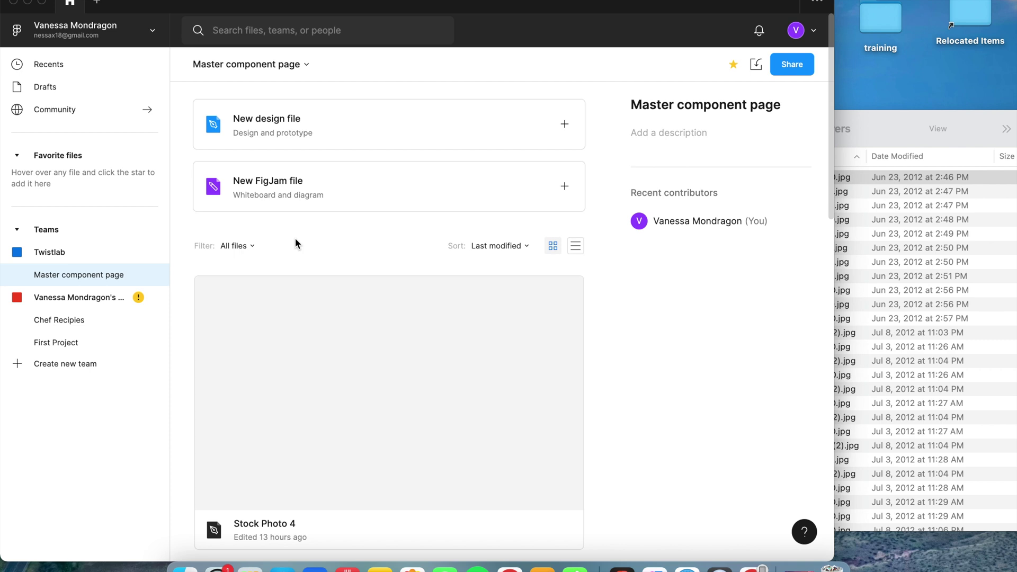
- Create a new design file titled 'Stock photos' and bring the Finder flowers folder forward
{"action": "left_click", "coordinate": [310, 125]}
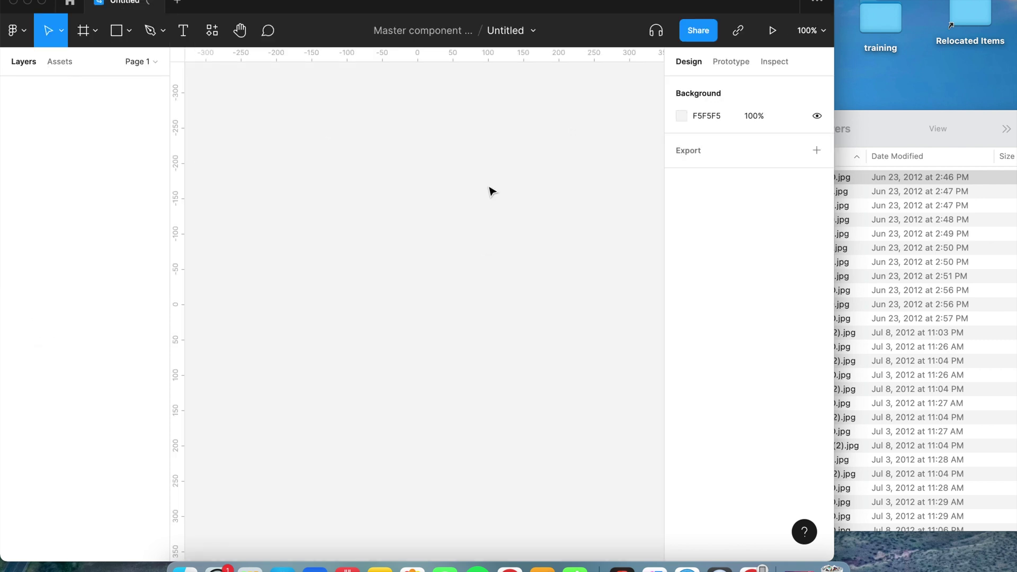
{"action": "left_click", "coordinate": [492, 31]}
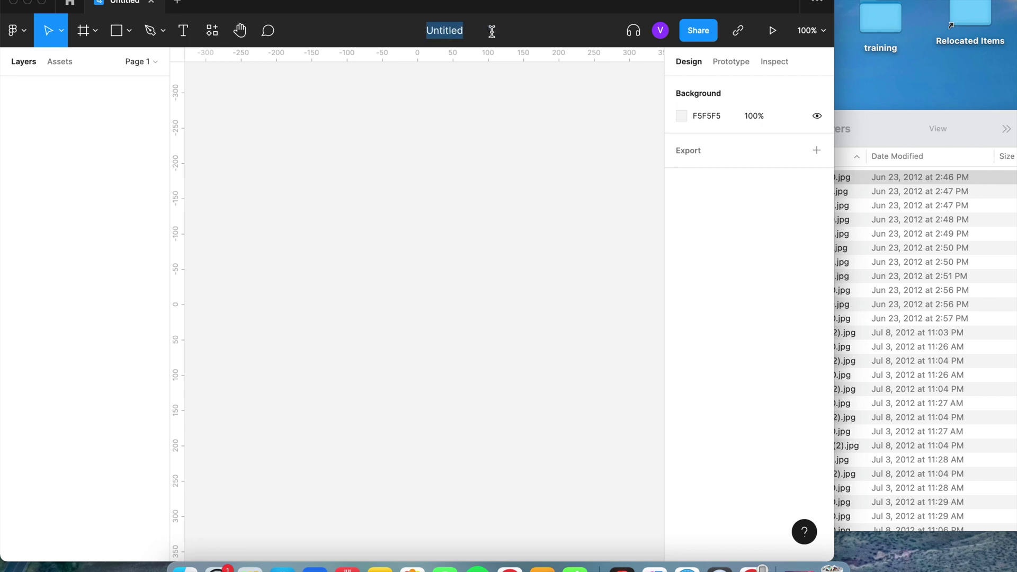
{"action": "type", "text": "Stock photos"}
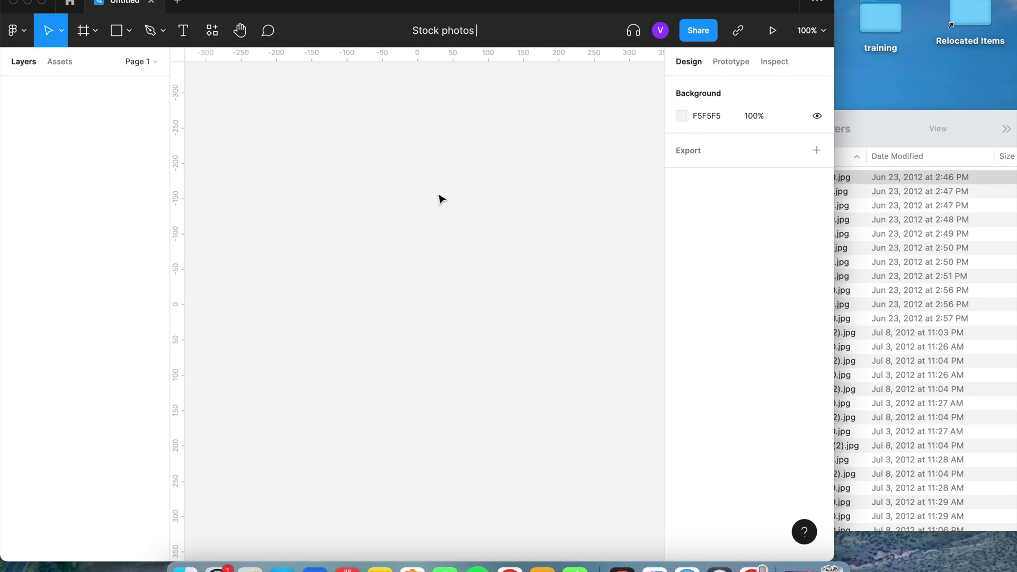
{"action": "key", "text": "Return"}
{"action": "left_click", "coordinate": [880, 128]}
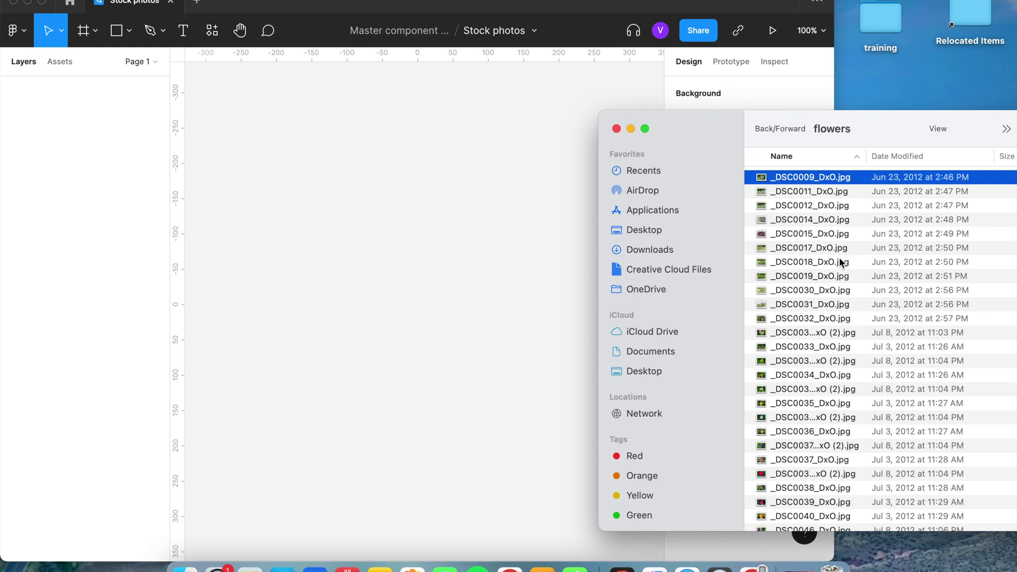
- Drag the ten photos _DSC0009 through _DSC0031 from Finder onto the Figma canvas
{"action": "left_click", "coordinate": [819, 305], "text": "shift"}
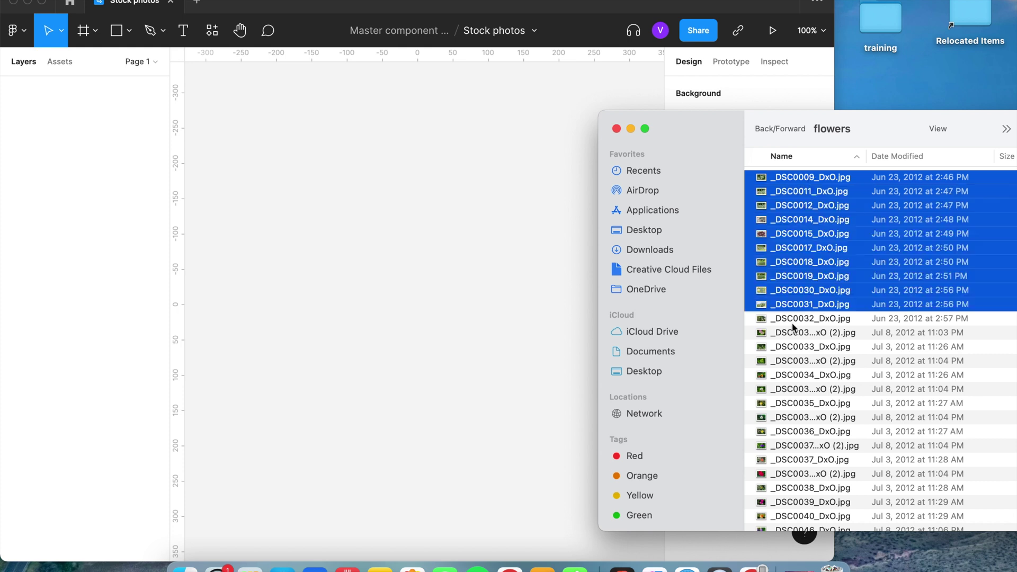
{"action": "left_click_drag", "start_coordinate": [811, 269], "coordinate": [842, 307]}
{"action": "left_click_drag", "start_coordinate": [764, 256], "coordinate": [443, 295]}
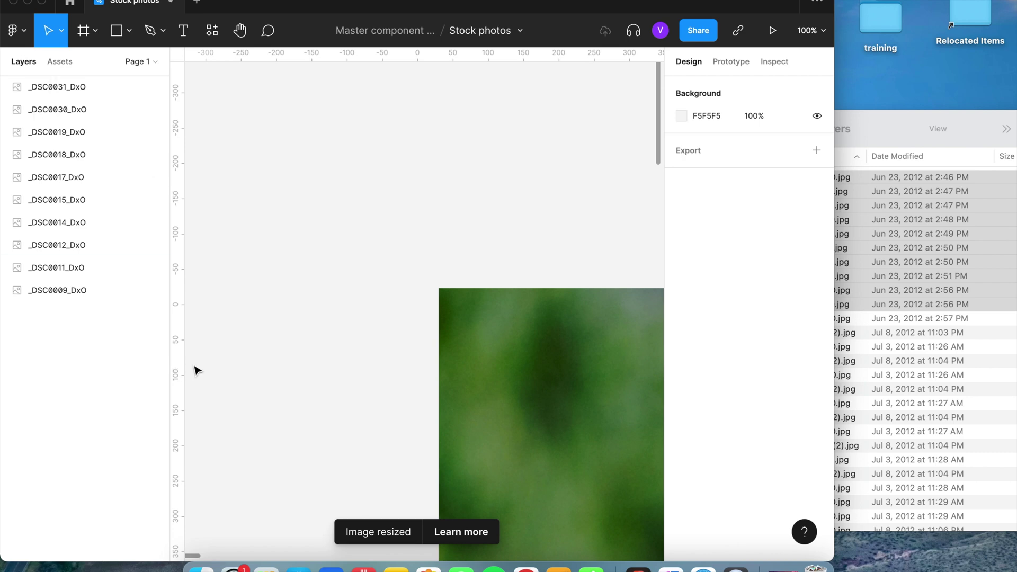
- Select all ten _DSC image layers and use Create multiple components to make each a component
{"action": "scroll", "coordinate": [258, 354], "scroll_direction": "right", "scroll_amount": 10}
{"action": "scroll", "coordinate": [258, 354], "scroll_direction": "down", "scroll_amount": 5}
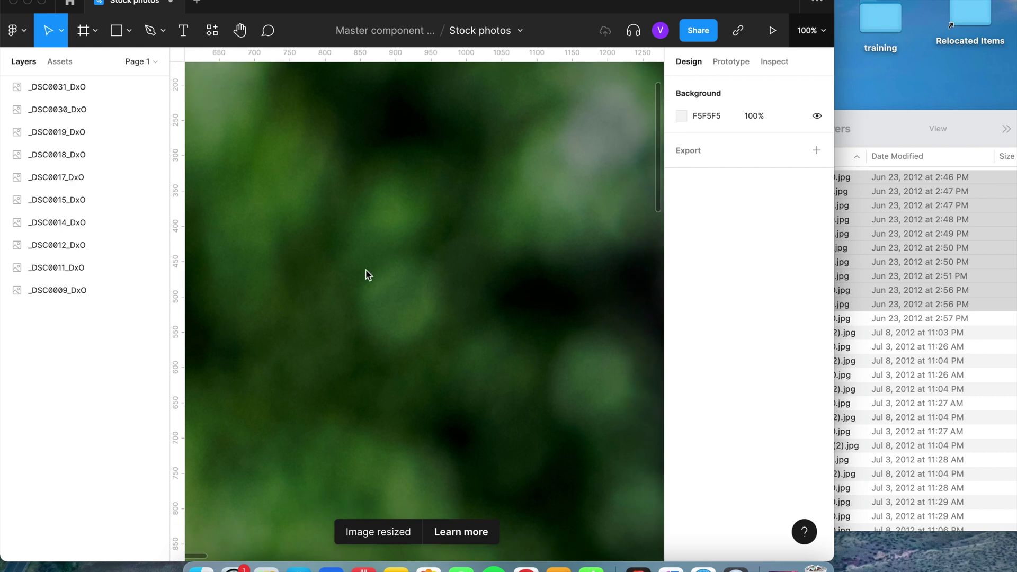
{"action": "scroll", "coordinate": [466, 300], "scroll_direction": "down", "scroll_amount": 10}
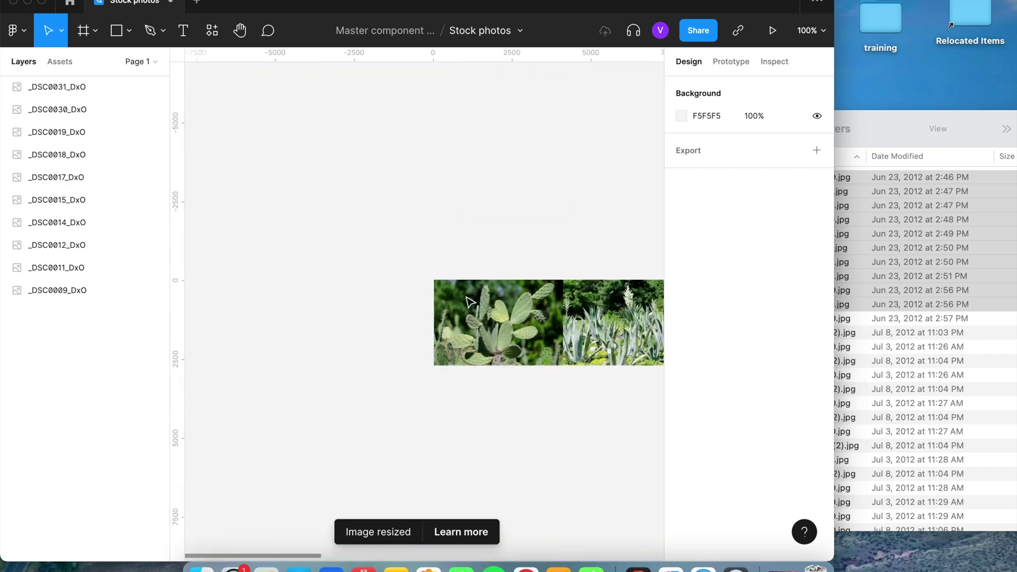
{"action": "scroll", "coordinate": [468, 301], "scroll_direction": "right", "scroll_amount": 5}
{"action": "scroll", "coordinate": [467, 301], "scroll_direction": "down", "scroll_amount": 3}
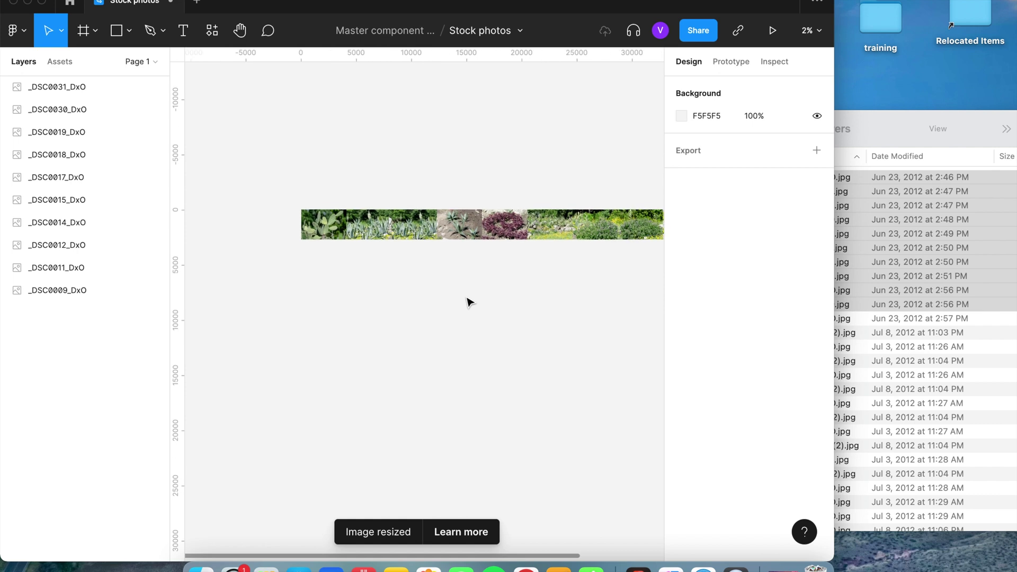
{"action": "scroll", "coordinate": [467, 301], "scroll_direction": "left", "scroll_amount": 2}
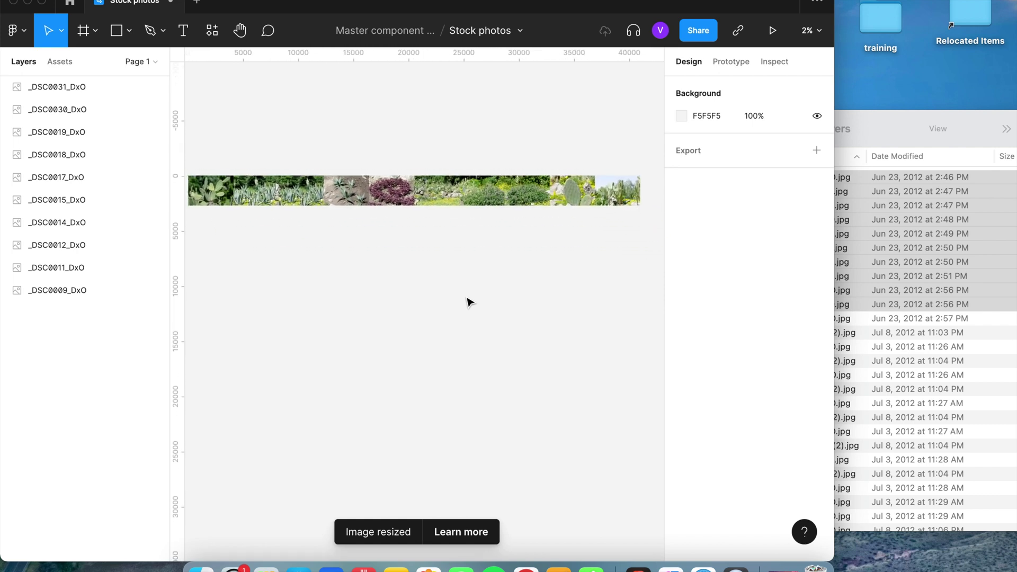
{"action": "left_click", "coordinate": [49, 88]}
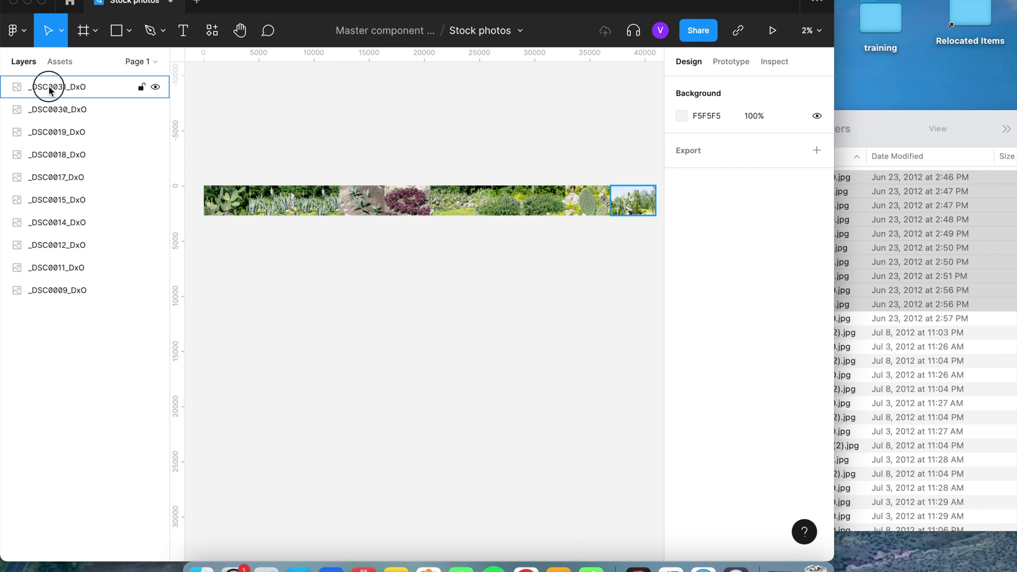
{"action": "left_click", "coordinate": [84, 291], "text": "shift"}
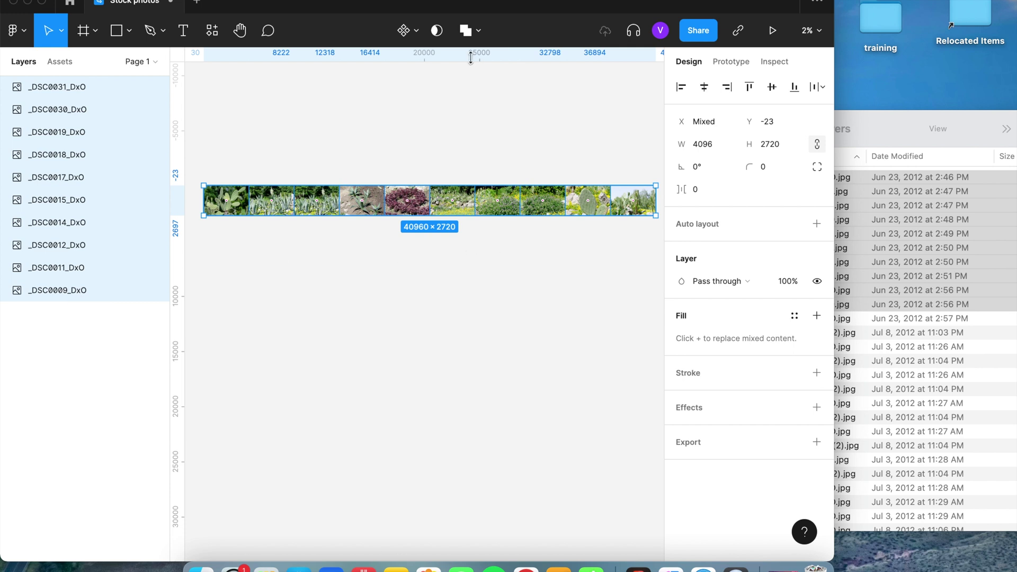
{"action": "left_click", "coordinate": [419, 37]}
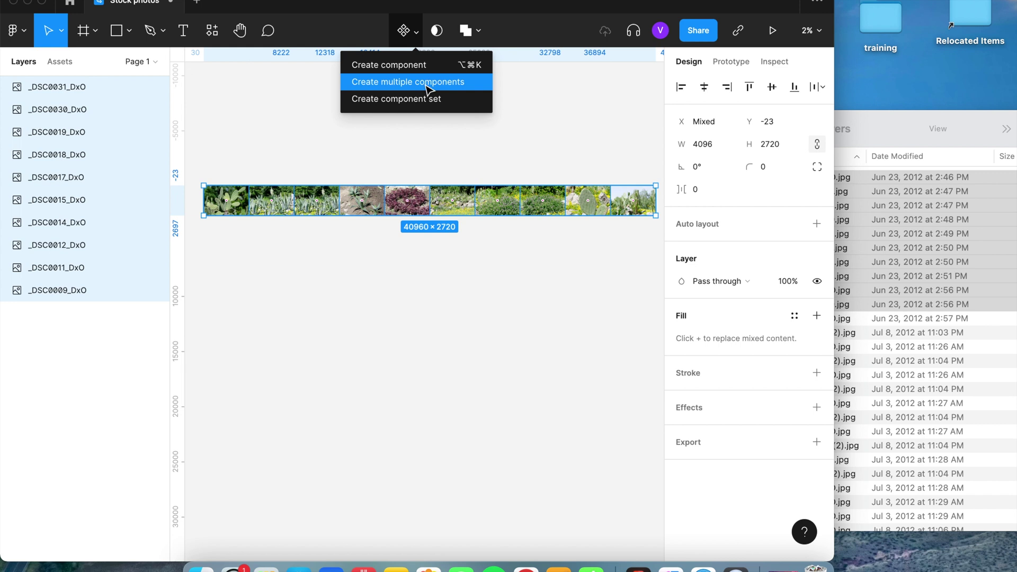
{"action": "left_click", "coordinate": [427, 87]}
{"action": "left_click", "coordinate": [427, 90]}
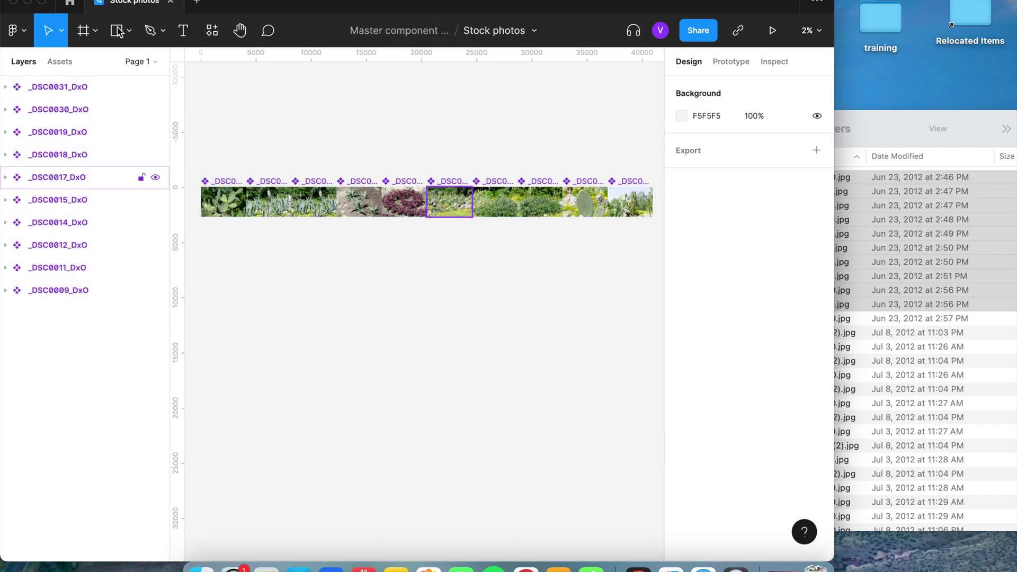
- Draw a frame enclosing the whole strip of ten photo components
{"action": "left_click", "coordinate": [84, 33]}
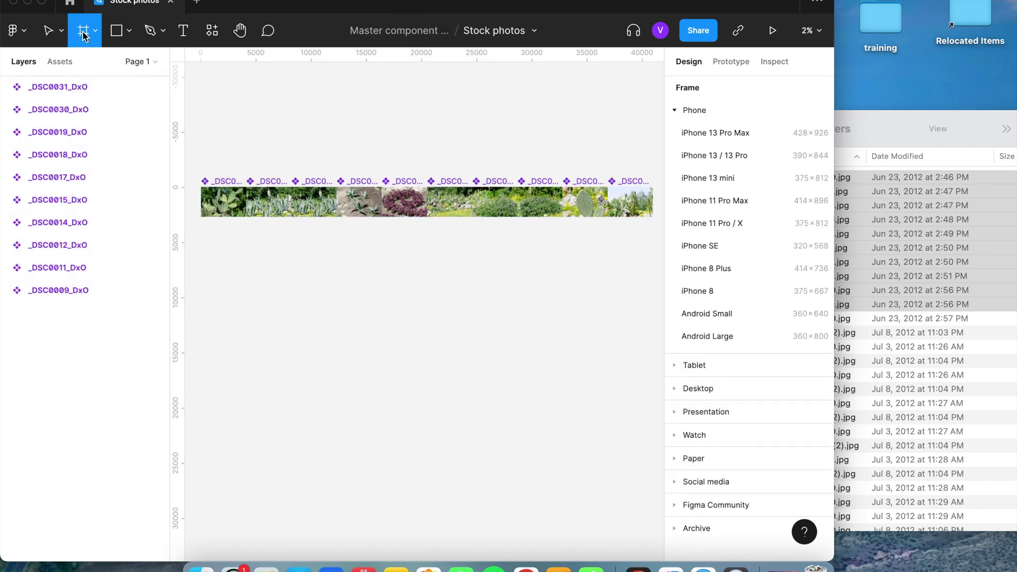
{"action": "left_click", "coordinate": [96, 35]}
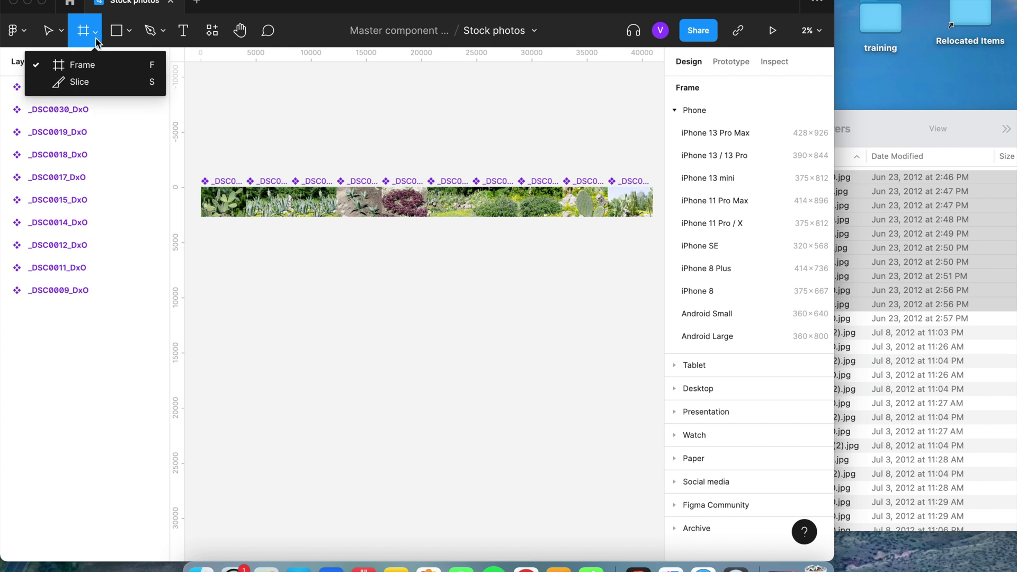
{"action": "left_click", "coordinate": [83, 65]}
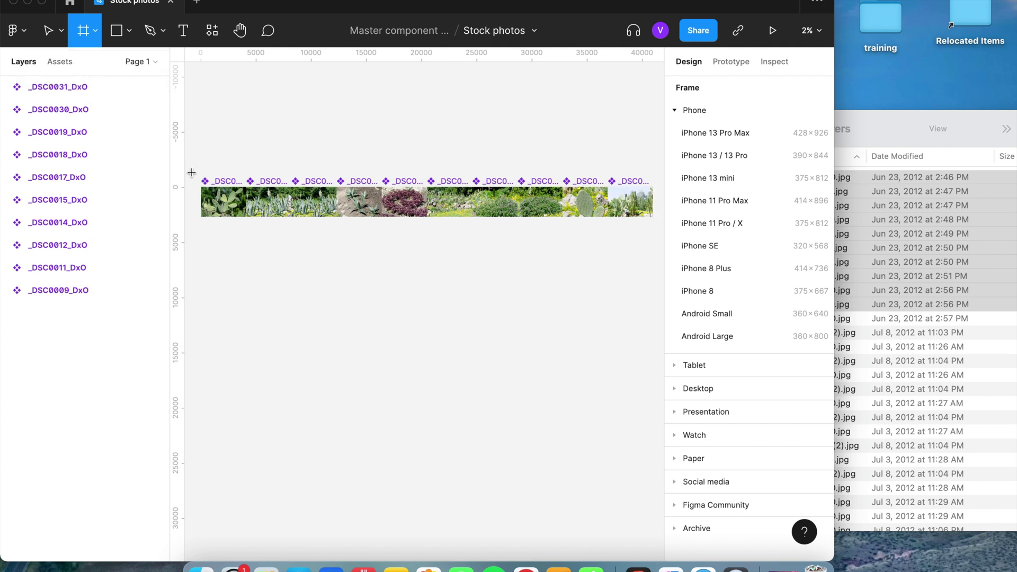
{"action": "left_click_drag", "start_coordinate": [191, 172], "coordinate": [264, 217]}
{"action": "left_click_drag", "start_coordinate": [458, 237], "coordinate": [628, 235]}
- Rename the new frame 'Flowers 1'
{"action": "double_click", "coordinate": [246, 187]}
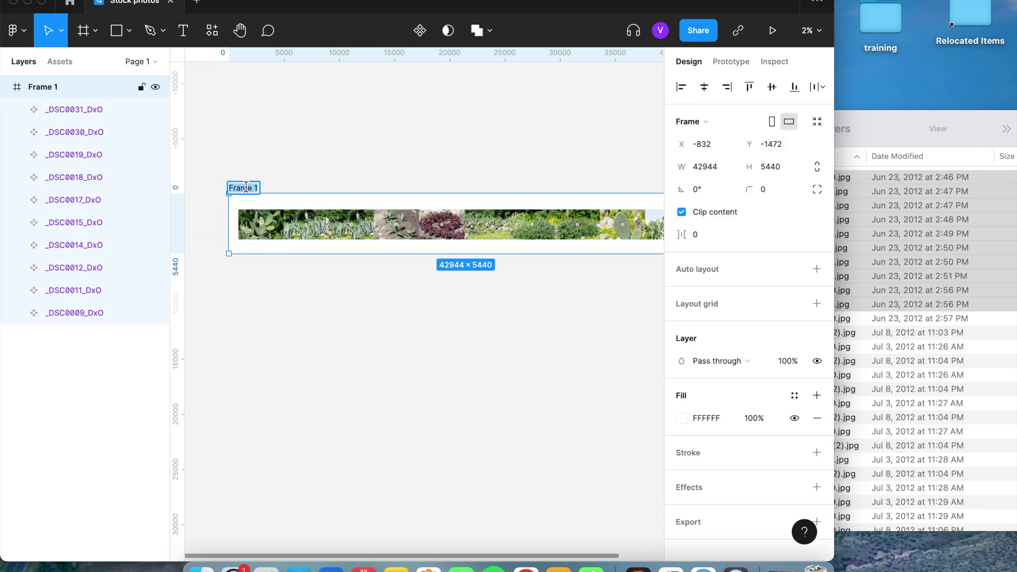
{"action": "type", "text": "Flowers 1"}
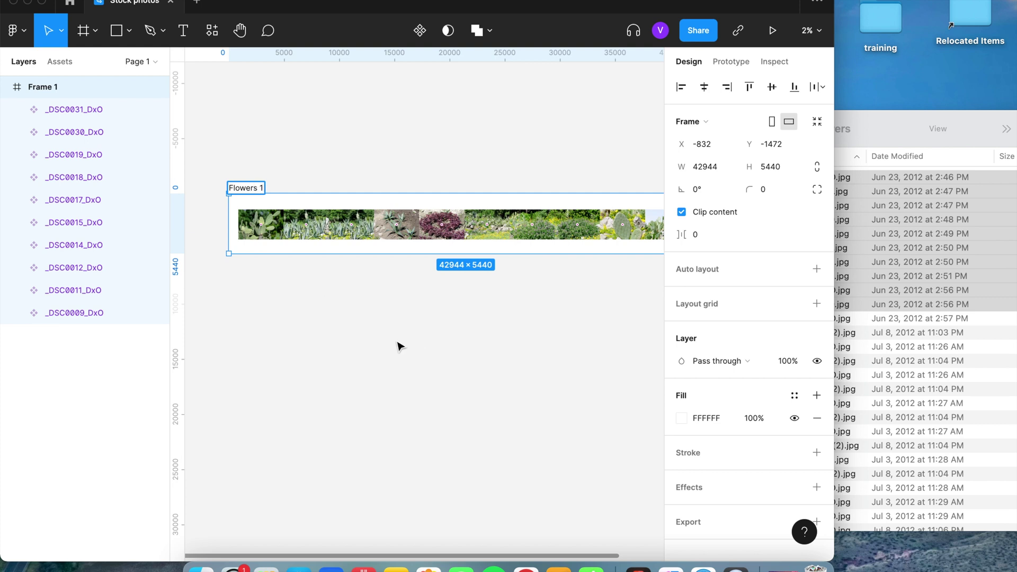
{"action": "left_click", "coordinate": [379, 355]}
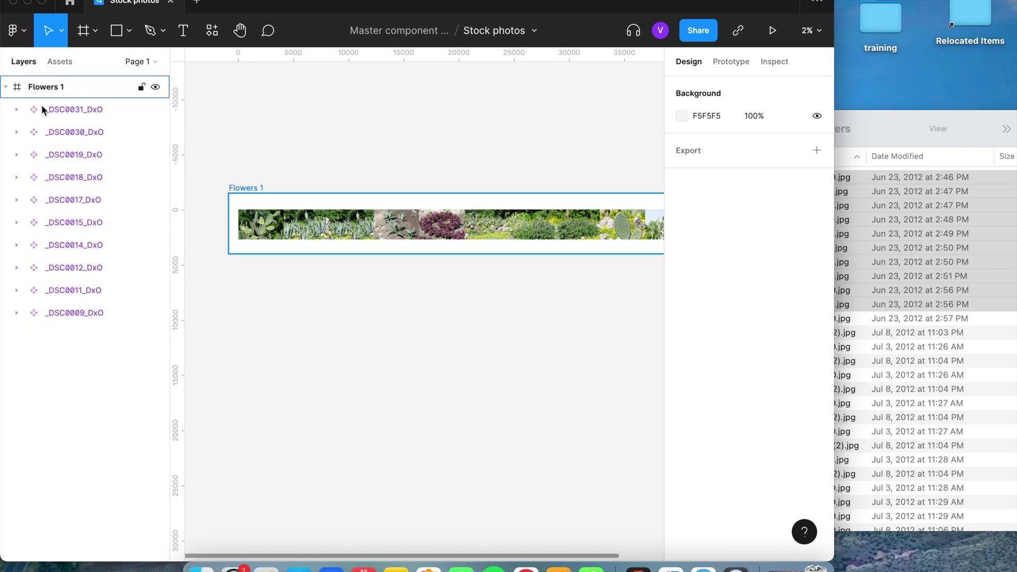
{"action": "scroll", "coordinate": [418, 334], "scroll_direction": "down", "scroll_amount": 3}
{"action": "scroll", "coordinate": [419, 333], "scroll_direction": "right", "scroll_amount": 2}
{"action": "scroll", "coordinate": [415, 348], "scroll_direction": "up", "scroll_amount": 2}
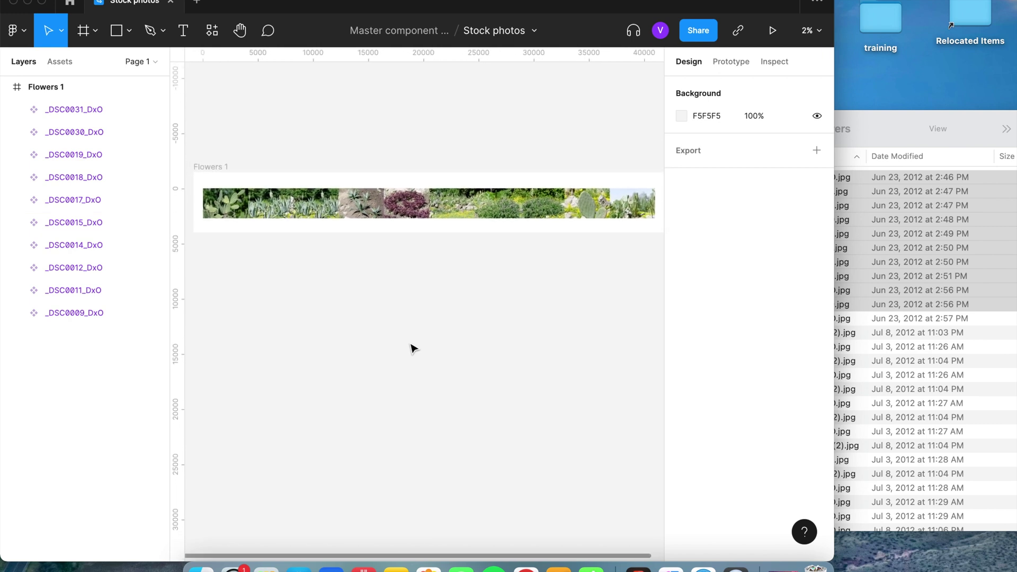
{"action": "left_click", "coordinate": [64, 60]}
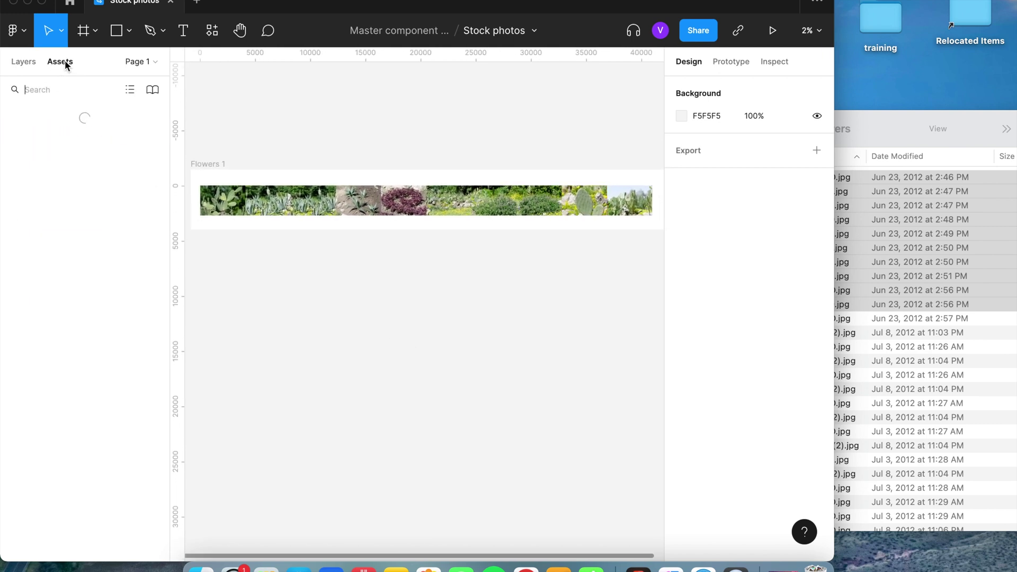
{"action": "left_click", "coordinate": [154, 91]}
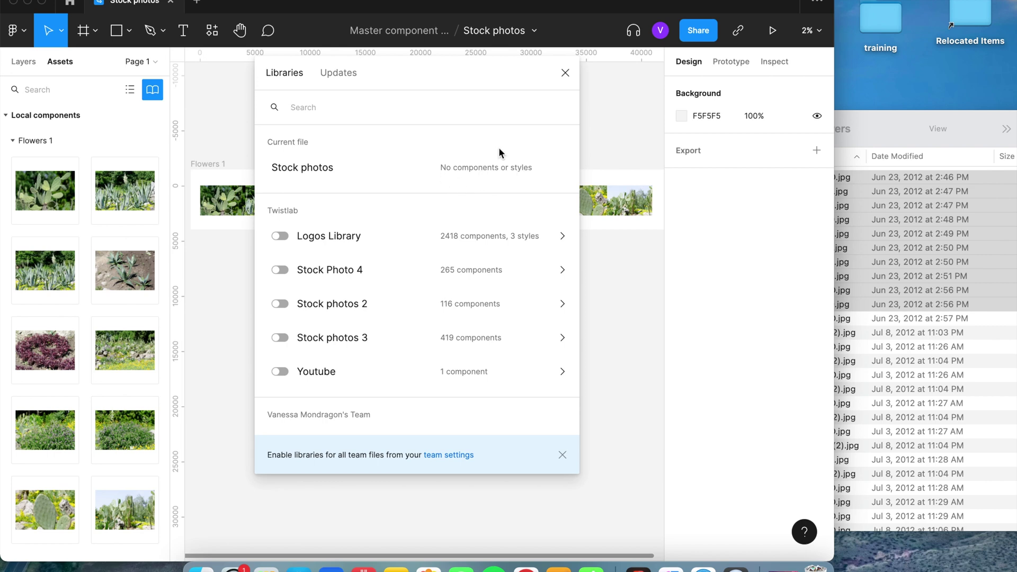
{"action": "left_click", "coordinate": [565, 74]}
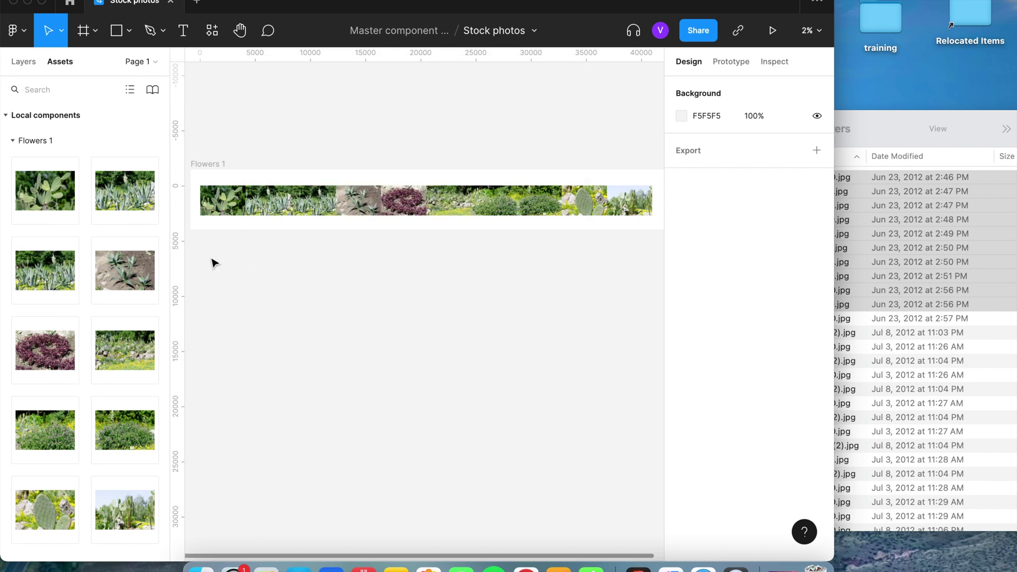
- Select all ten Flowers 1 photo components in the Assets panel
{"action": "left_click", "coordinate": [49, 198]}
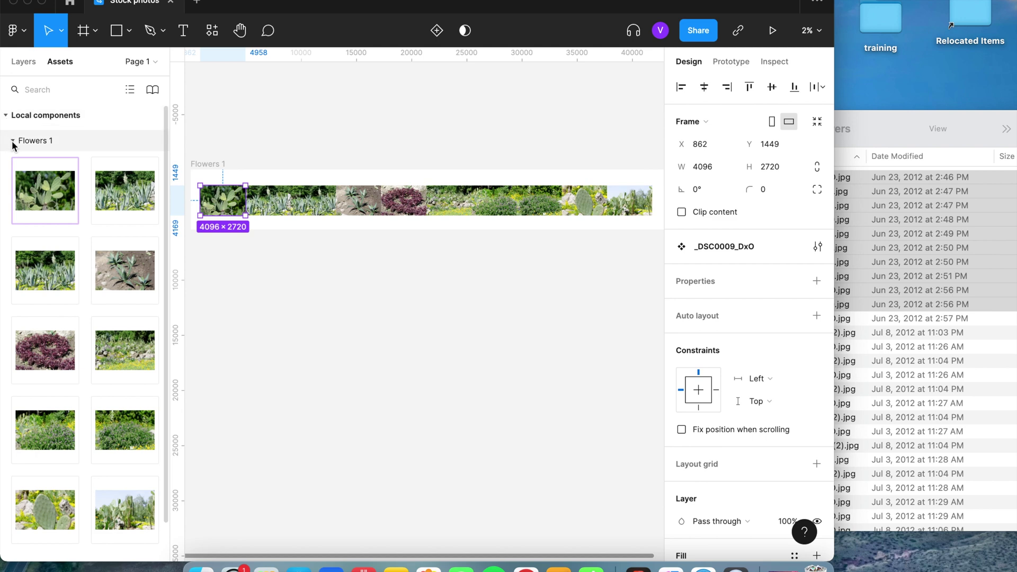
{"action": "key", "text": "Escape"}
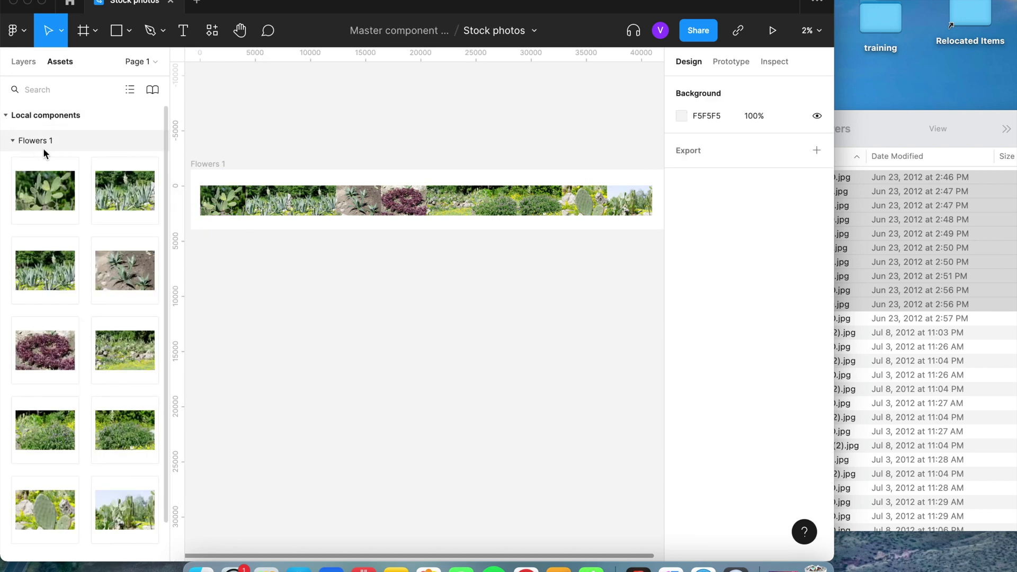
{"action": "left_click", "coordinate": [45, 198]}
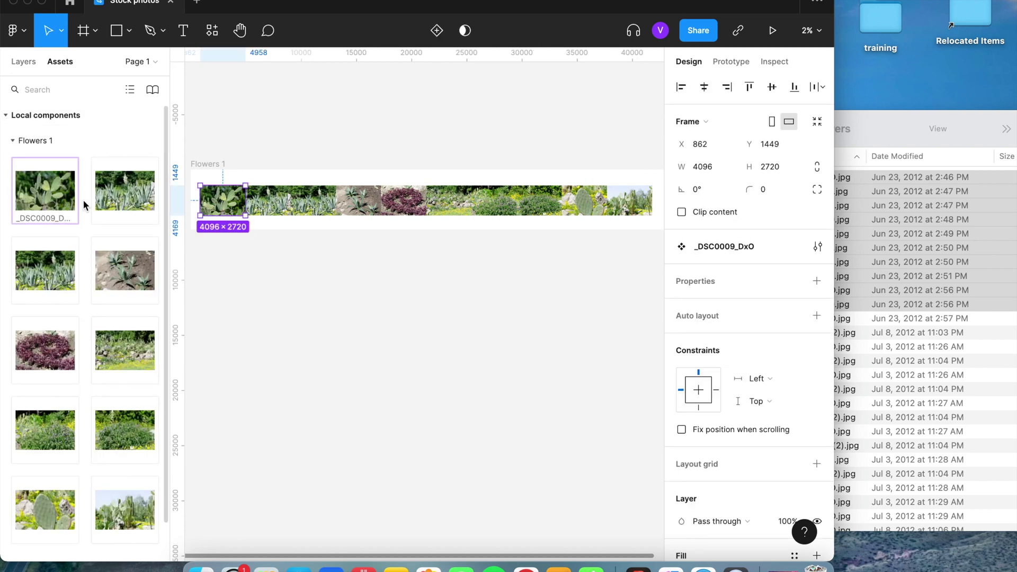
{"action": "left_click", "coordinate": [116, 200], "text": "shift"}
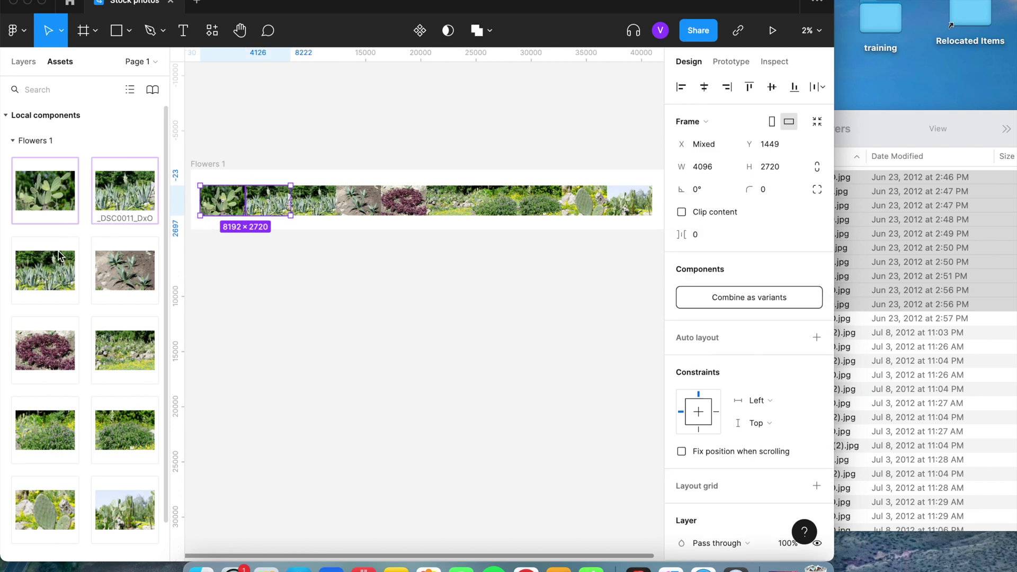
{"action": "left_click", "coordinate": [120, 261], "text": "shift"}
{"action": "left_click", "coordinate": [129, 362], "text": "shift"}
{"action": "left_click", "coordinate": [125, 429], "text": "shift"}
{"action": "scroll", "coordinate": [125, 440], "scroll_direction": "down", "scroll_amount": 1}
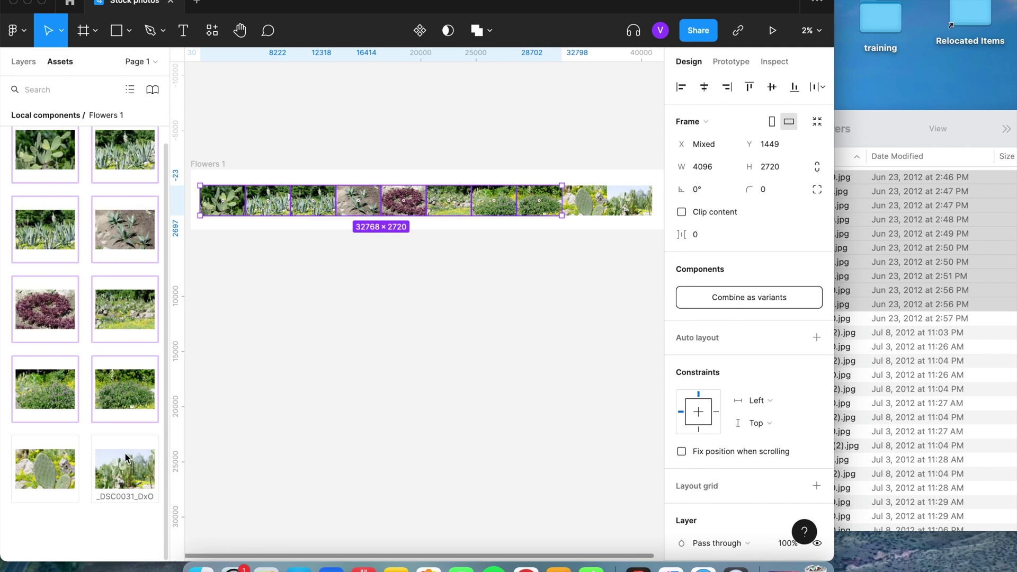
{"action": "left_click", "coordinate": [125, 453], "text": "shift"}
{"action": "scroll", "coordinate": [50, 460], "scroll_direction": "up", "scroll_amount": 1}
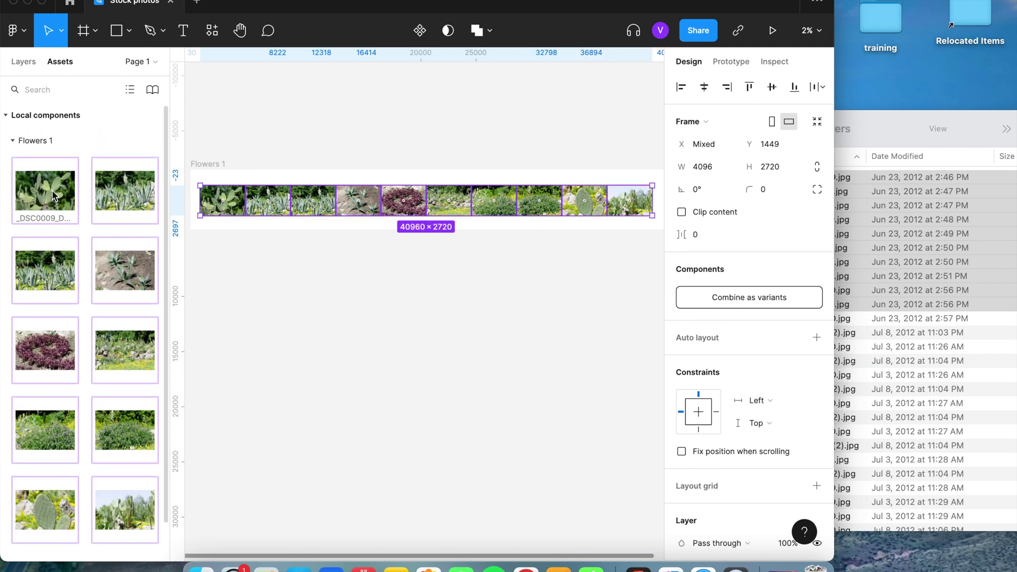
- Set the selected components to Show when publishing and open the team libraries list
{"action": "right_click", "coordinate": [128, 191]}
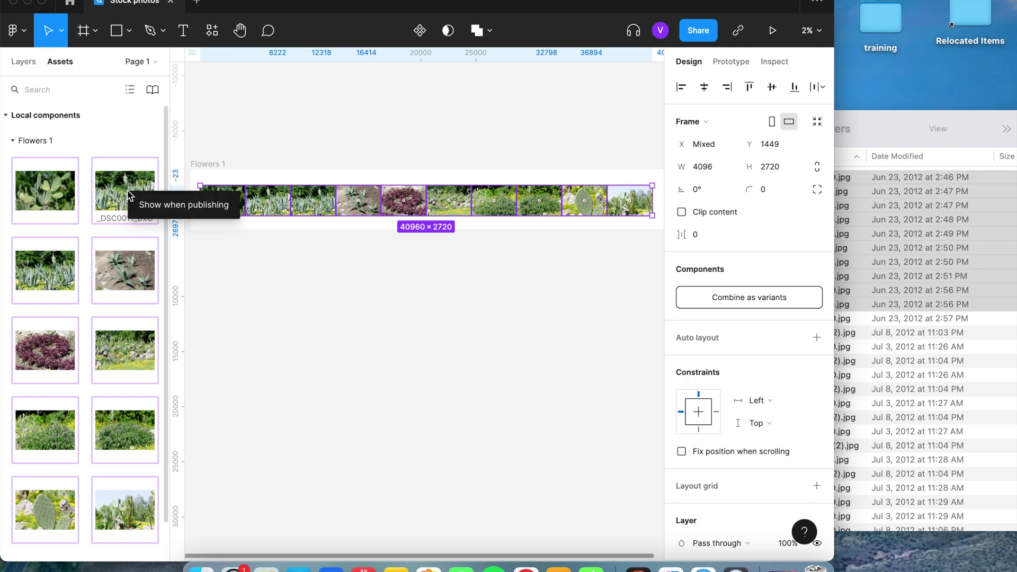
{"action": "left_click", "coordinate": [158, 211]}
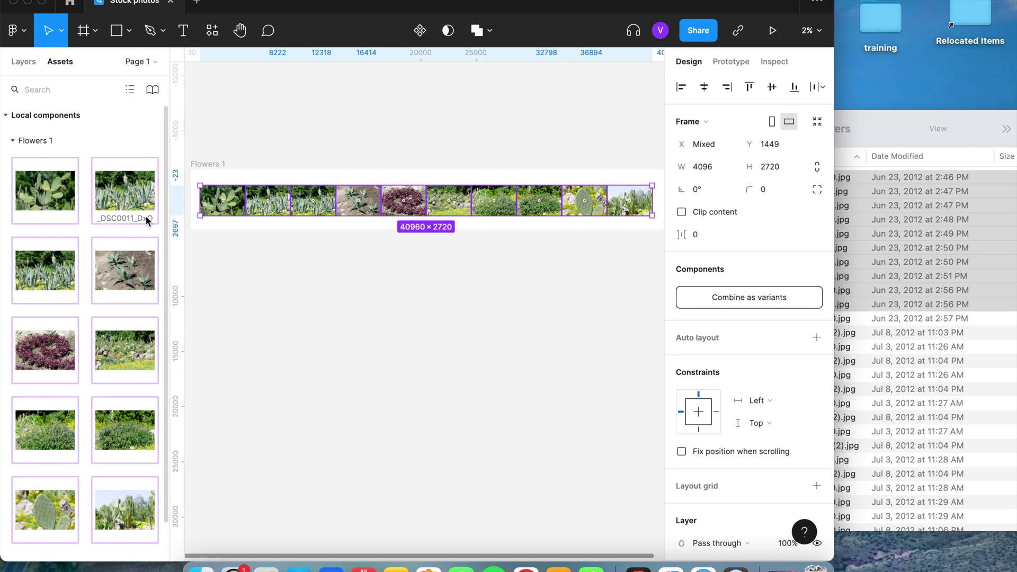
{"action": "left_click", "coordinate": [151, 91]}
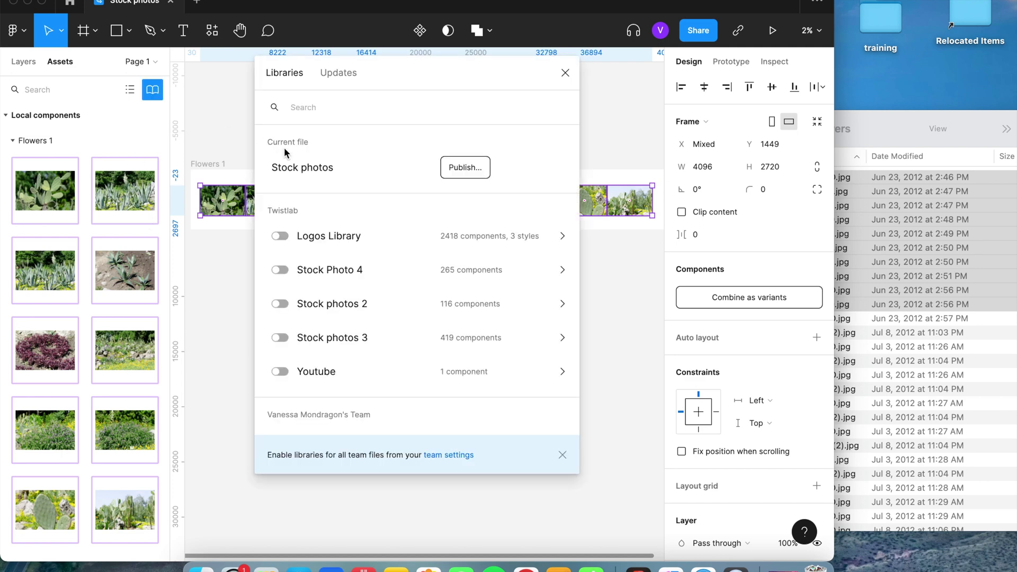
- Open Publish for Stock photos and make sure all ten component changes are checked
{"action": "left_click", "coordinate": [459, 168]}
{"action": "scroll", "coordinate": [418, 333], "scroll_direction": "down", "scroll_amount": 5}
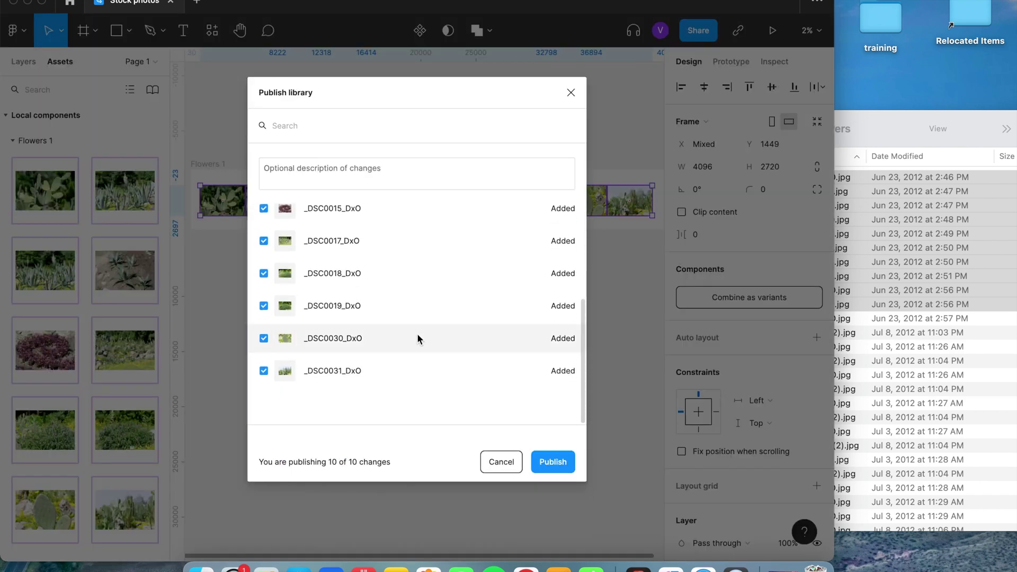
{"action": "scroll", "coordinate": [418, 332], "scroll_direction": "up", "scroll_amount": 5}
{"action": "left_click", "coordinate": [263, 273]}
{"action": "left_click", "coordinate": [264, 306]}
{"action": "left_click", "coordinate": [263, 306]}
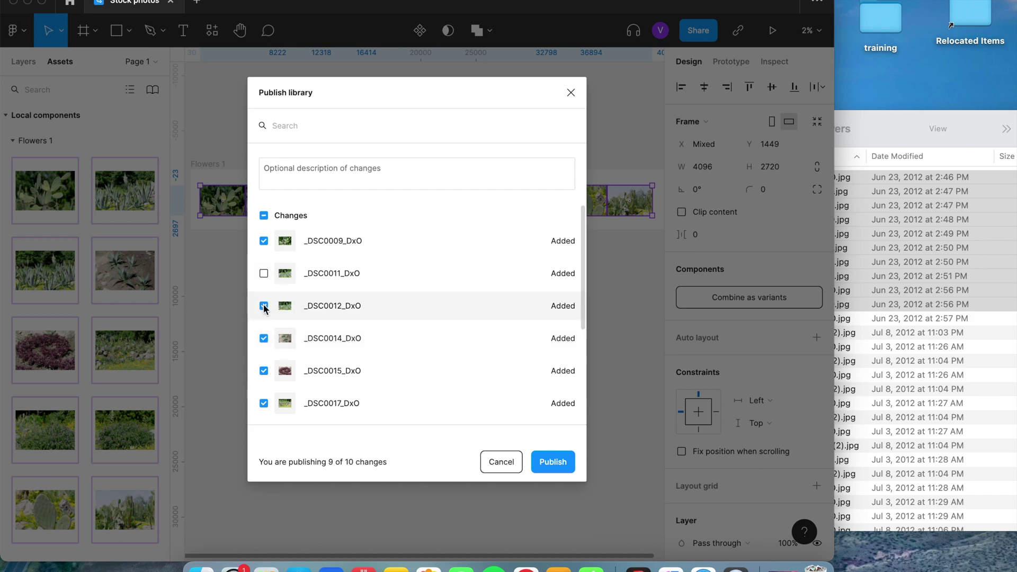
{"action": "left_click", "coordinate": [263, 274]}
{"action": "scroll", "coordinate": [383, 340], "scroll_direction": "down", "scroll_amount": 5}
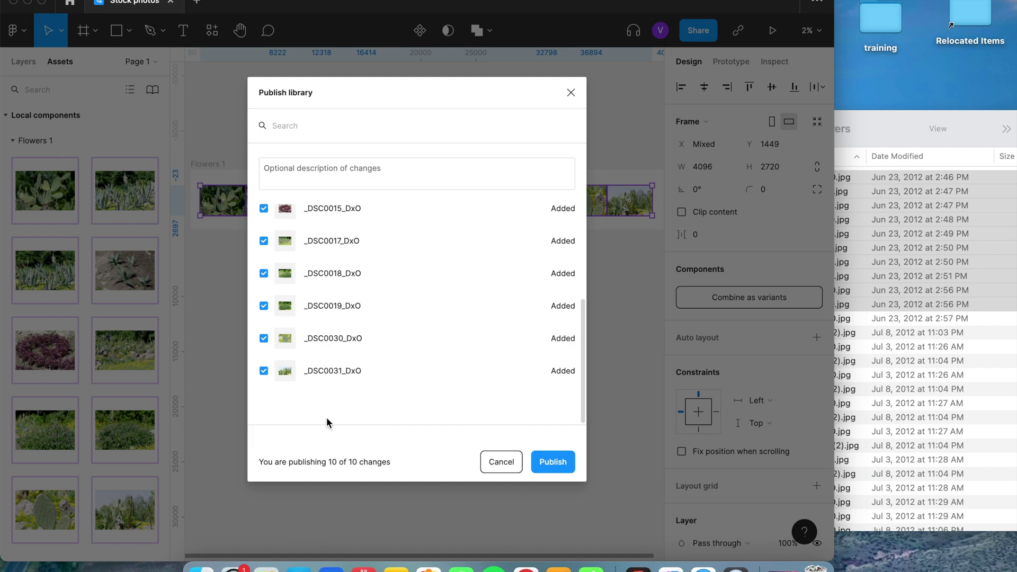
{"action": "scroll", "coordinate": [358, 360], "scroll_direction": "up", "scroll_amount": 3}
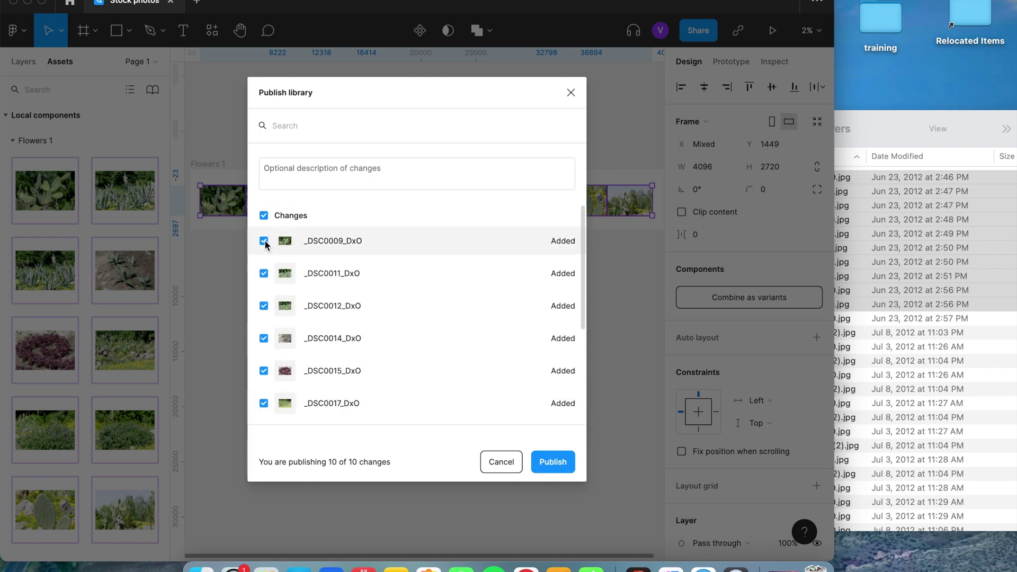
{"action": "left_click", "coordinate": [263, 215]}
{"action": "left_click", "coordinate": [264, 216]}
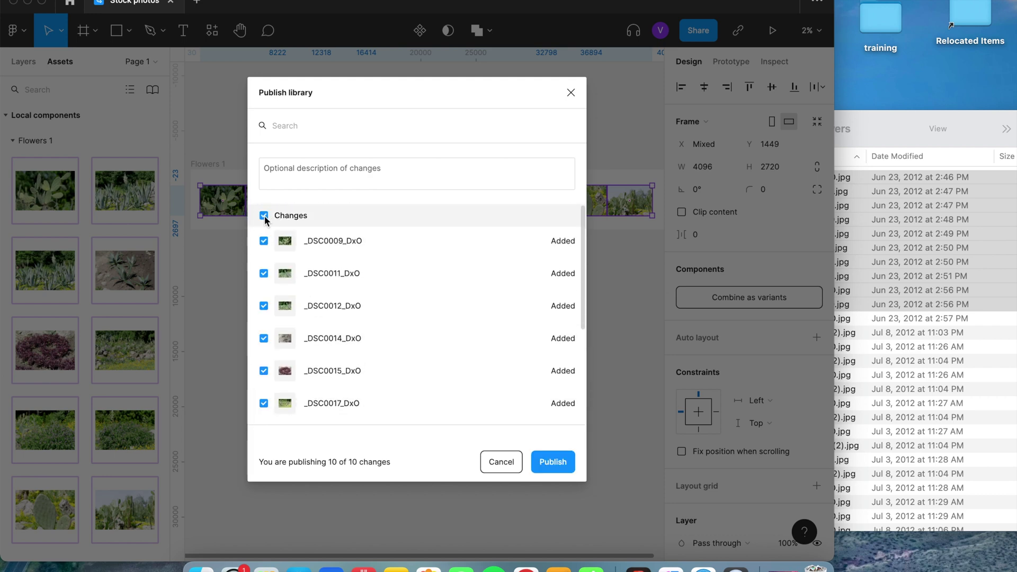
- Publish the Stock photos library with all 10 changes, then collapse Flowers 1 and deselect
{"action": "left_click", "coordinate": [562, 470]}
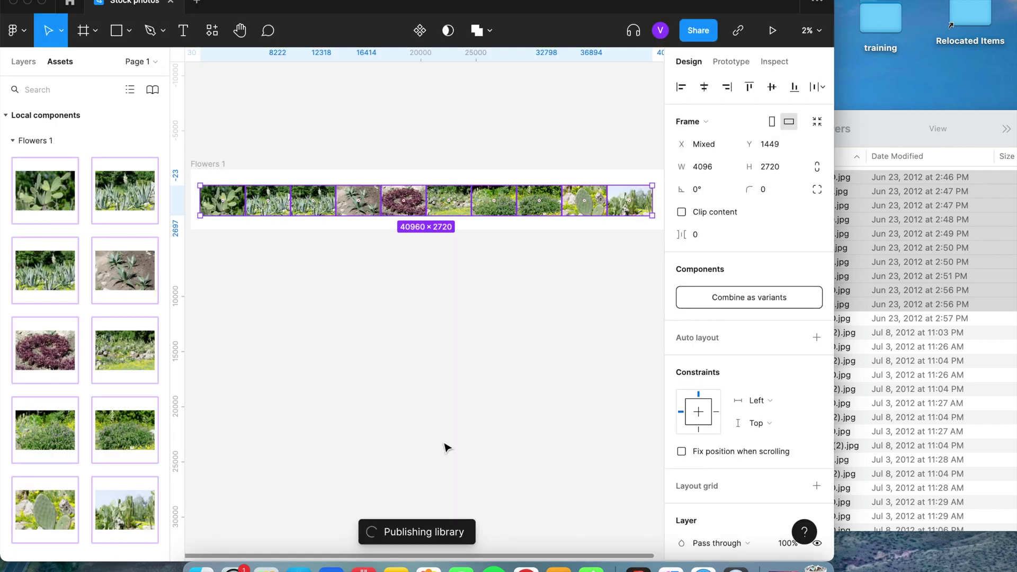
{"action": "left_click", "coordinate": [12, 140]}
{"action": "left_click", "coordinate": [602, 368]}
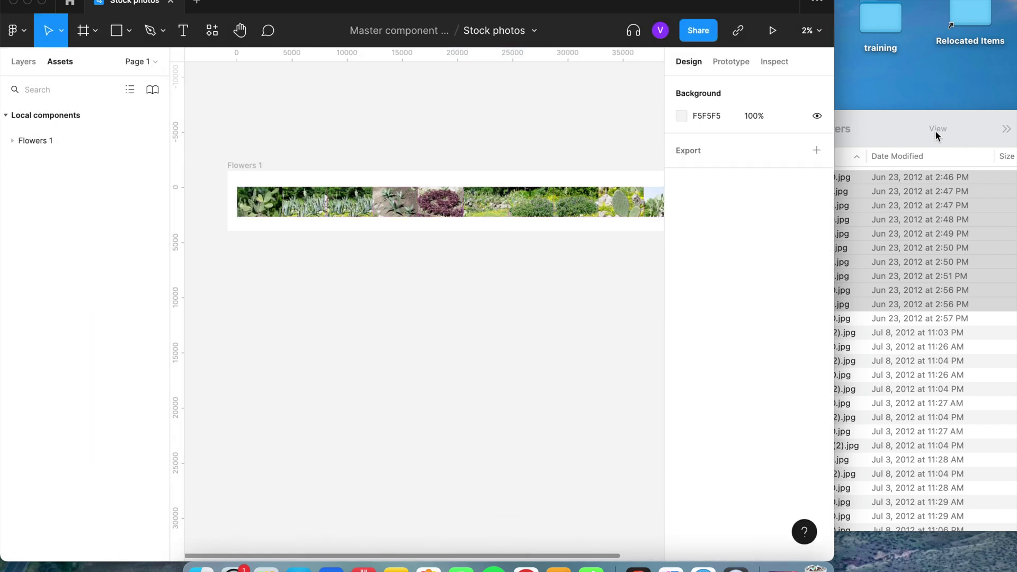
- Select 1083.jpg through 1090.jpg in the Finder flowers folder and drop them onto the canvas
{"action": "left_click", "coordinate": [901, 128]}
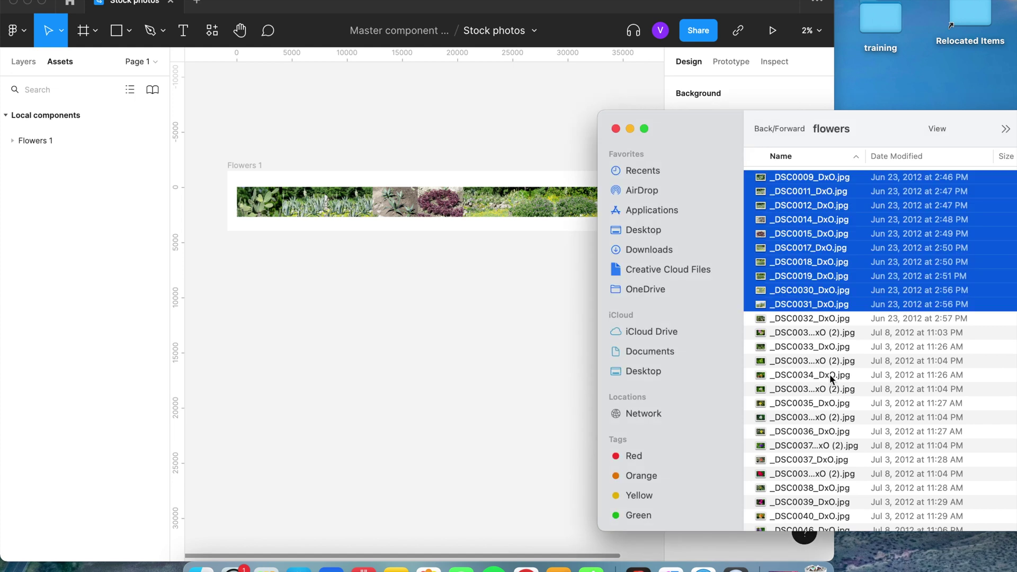
{"action": "scroll", "coordinate": [797, 364], "scroll_direction": "down", "scroll_amount": 3}
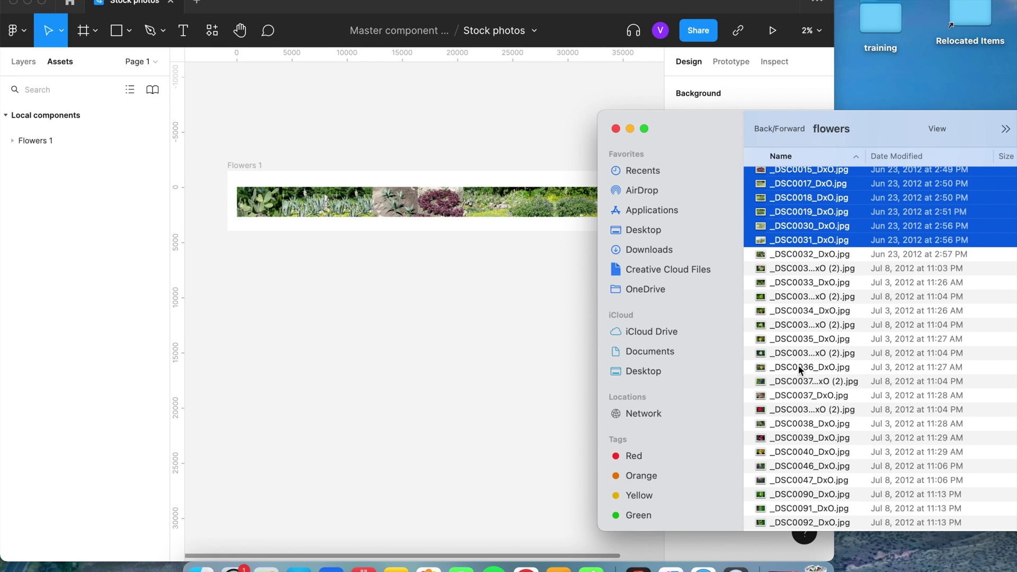
{"action": "scroll", "coordinate": [797, 365], "scroll_direction": "down", "scroll_amount": 20}
{"action": "left_click", "coordinate": [789, 219]}
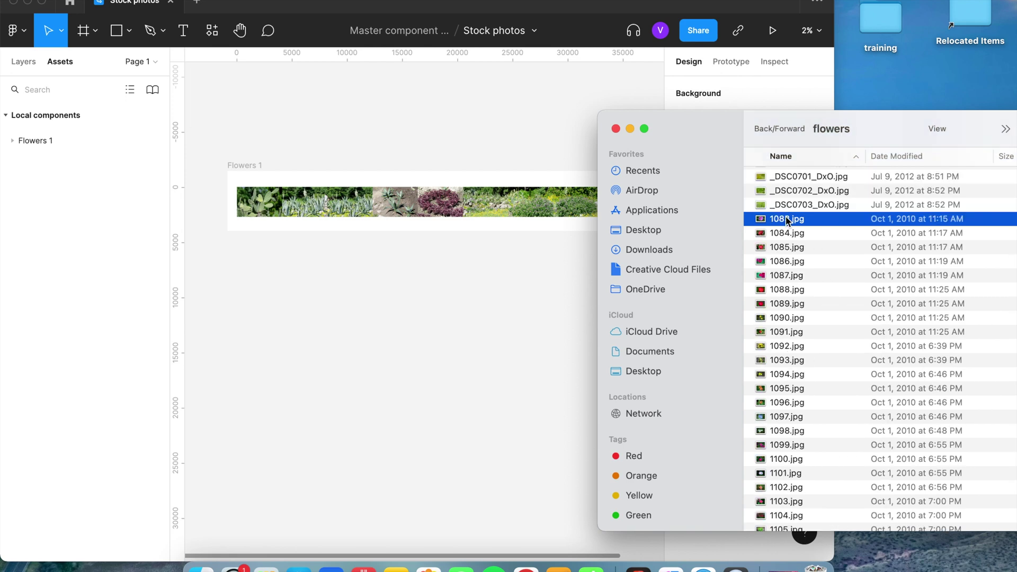
{"action": "left_click", "coordinate": [808, 317], "text": "shift"}
{"action": "left_click_drag", "start_coordinate": [819, 279], "coordinate": [313, 333]}
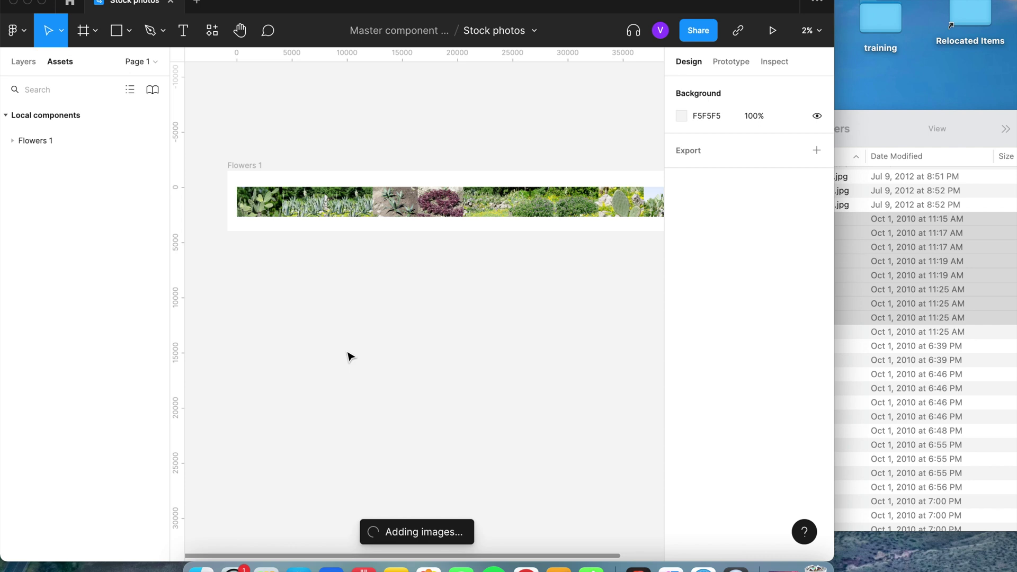
- Make images 1083 through 1090 separate components with Create multiple components
{"action": "left_click", "coordinate": [20, 63]}
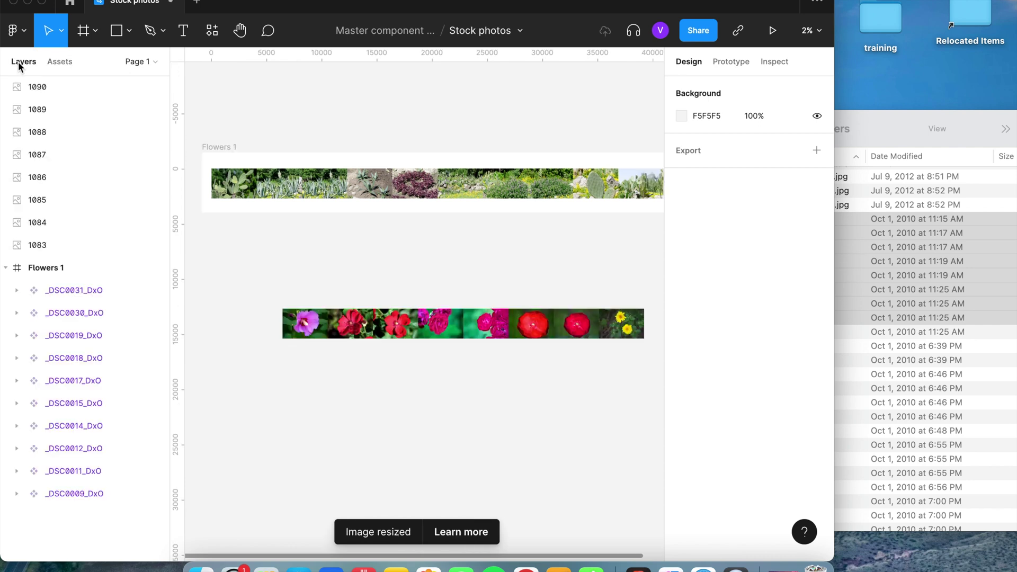
{"action": "left_click", "coordinate": [39, 85]}
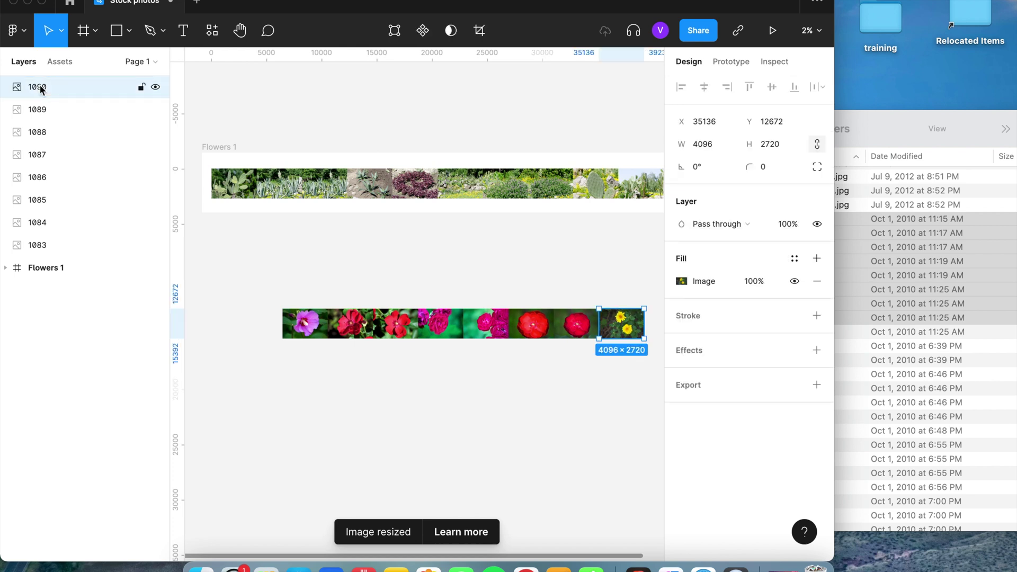
{"action": "left_click", "coordinate": [48, 247], "text": "shift"}
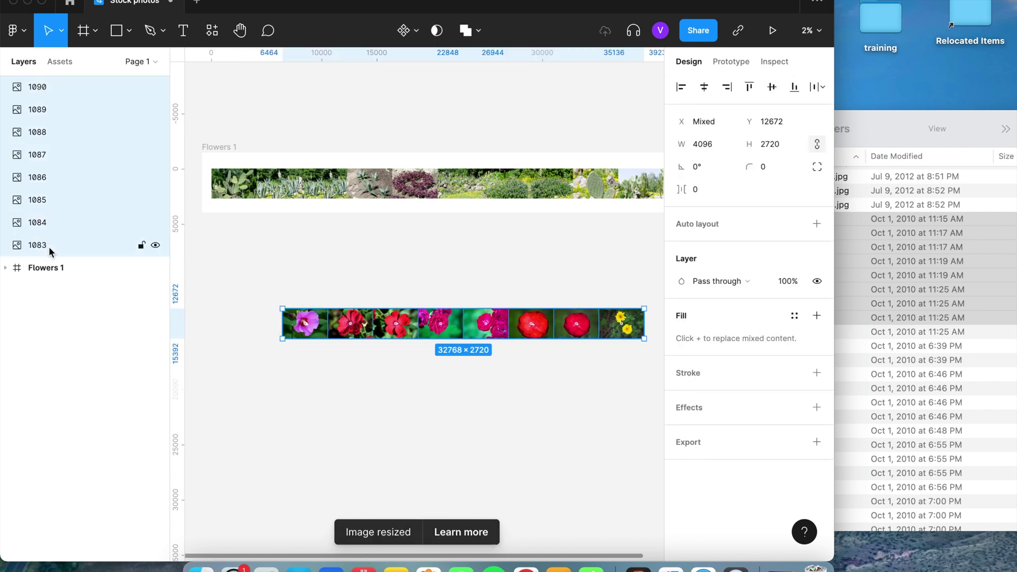
{"action": "left_click", "coordinate": [431, 34]}
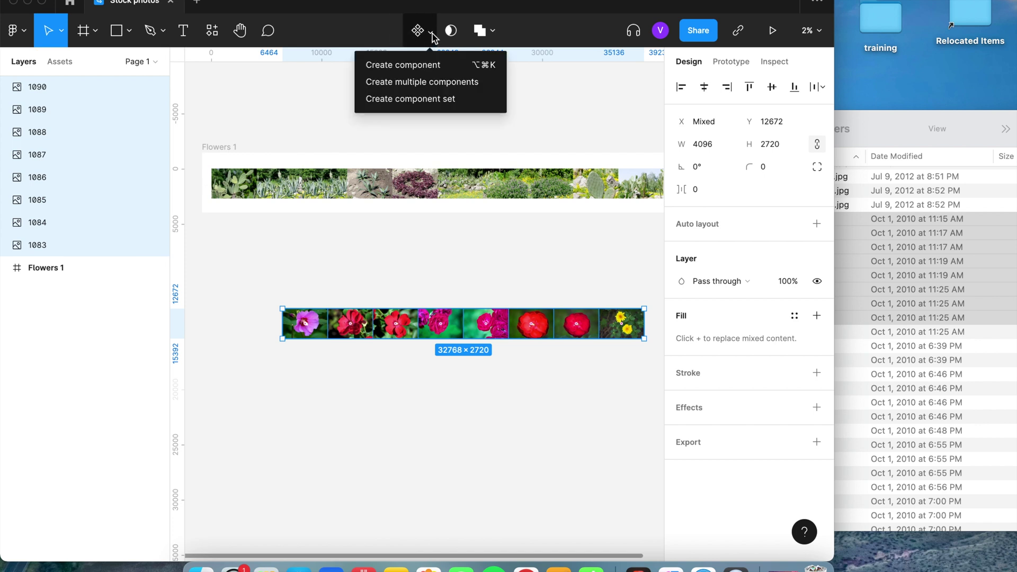
{"action": "left_click", "coordinate": [434, 89]}
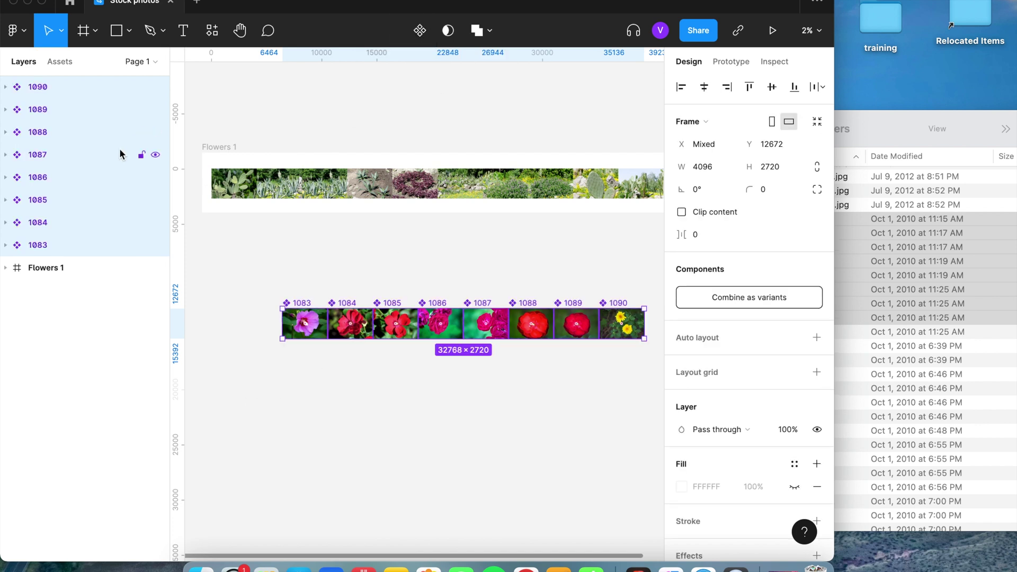
- Wrap the eight new components in a frame named 'flowers 2'
{"action": "key", "text": "f"}
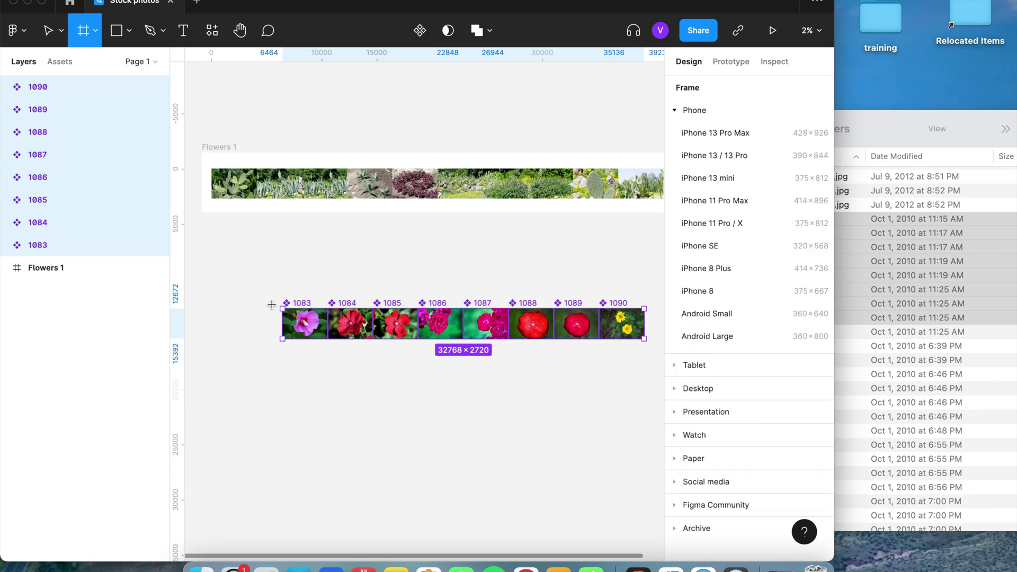
{"action": "left_click_drag", "start_coordinate": [272, 299], "coordinate": [638, 363]}
{"action": "double_click", "coordinate": [246, 292]}
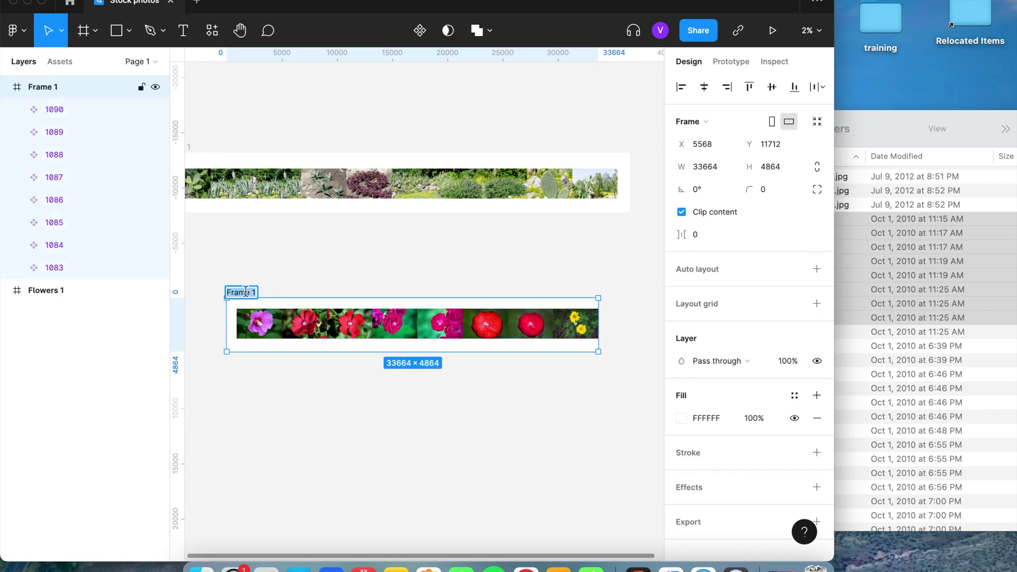
{"action": "type", "text": "flowers 2"}
{"action": "key", "text": "Return"}
{"action": "key", "text": "Escape"}
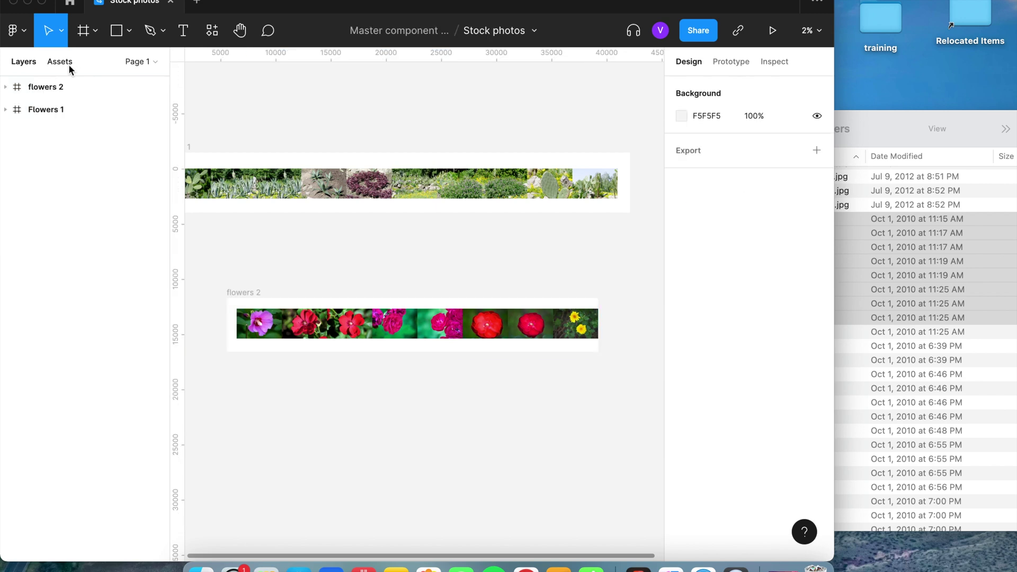
- Publish the 8 pending flower component changes to the Stock photos library
{"action": "left_click", "coordinate": [66, 62]}
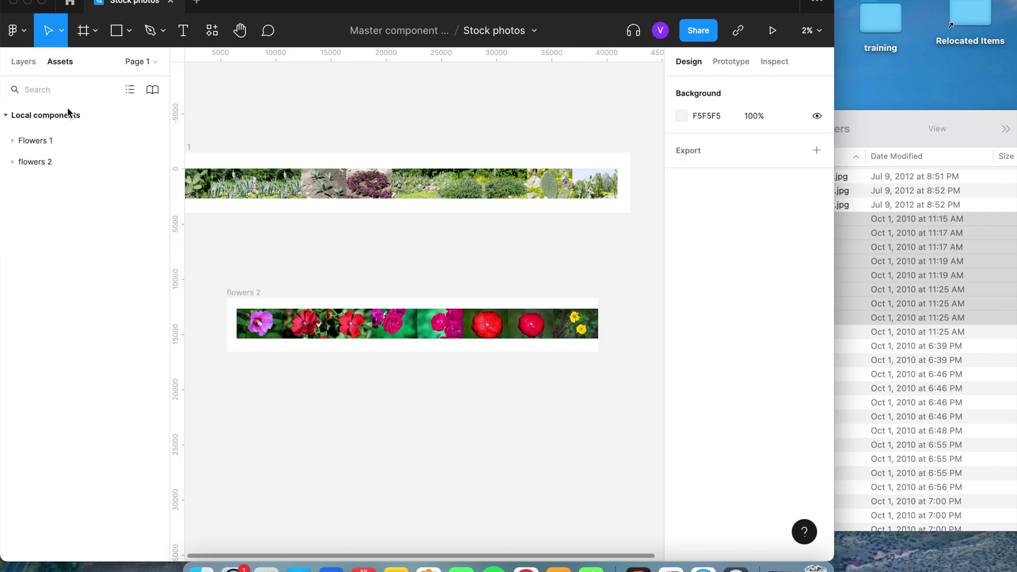
{"action": "left_click", "coordinate": [152, 90]}
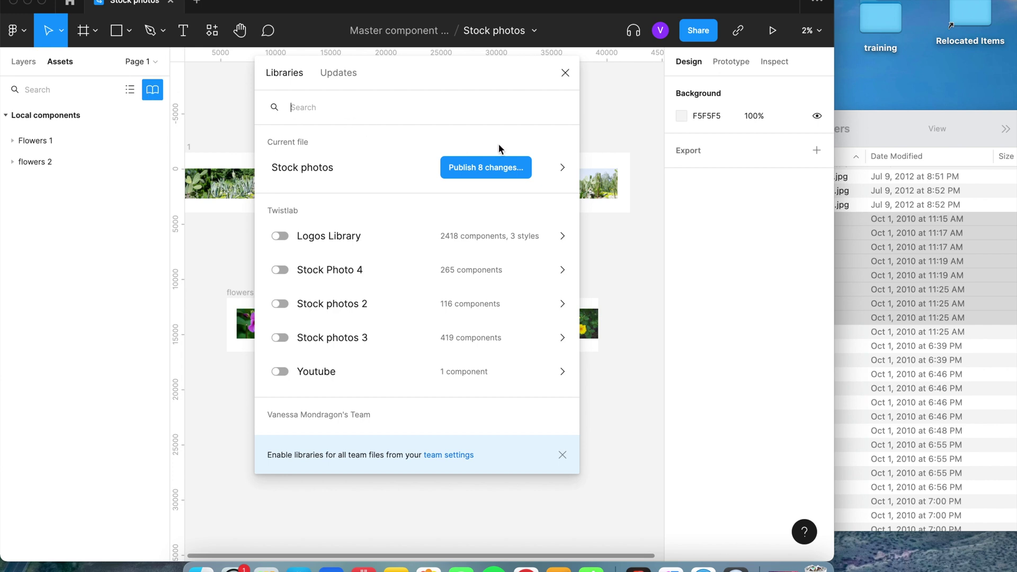
{"action": "left_click", "coordinate": [494, 173]}
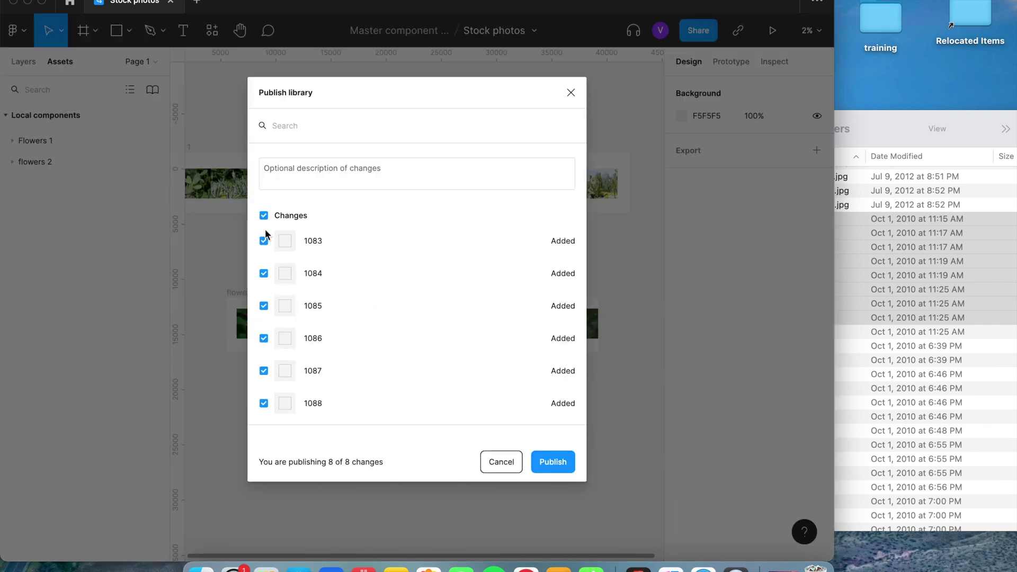
{"action": "left_click", "coordinate": [563, 463]}
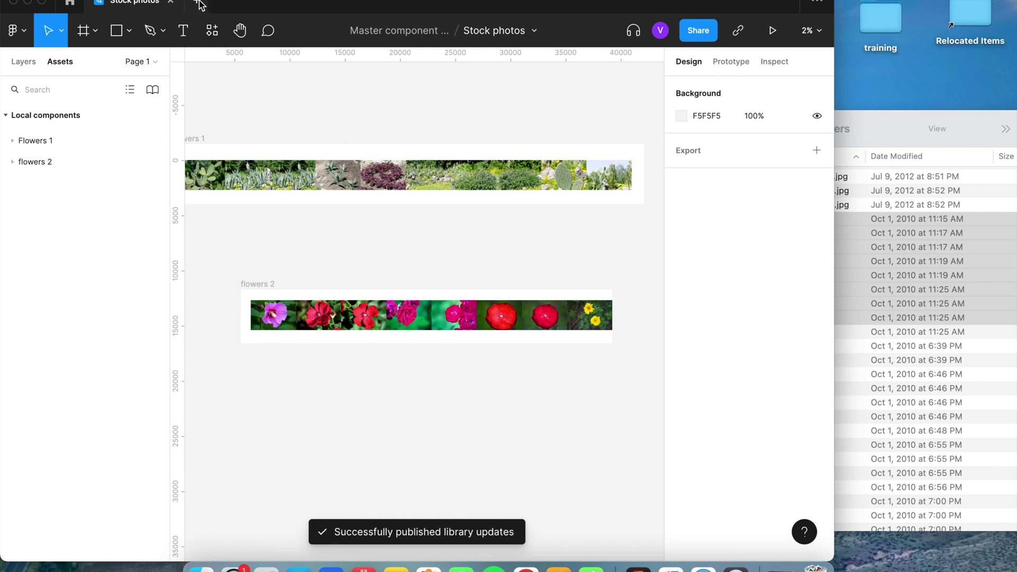
{"action": "left_click", "coordinate": [199, 3]}
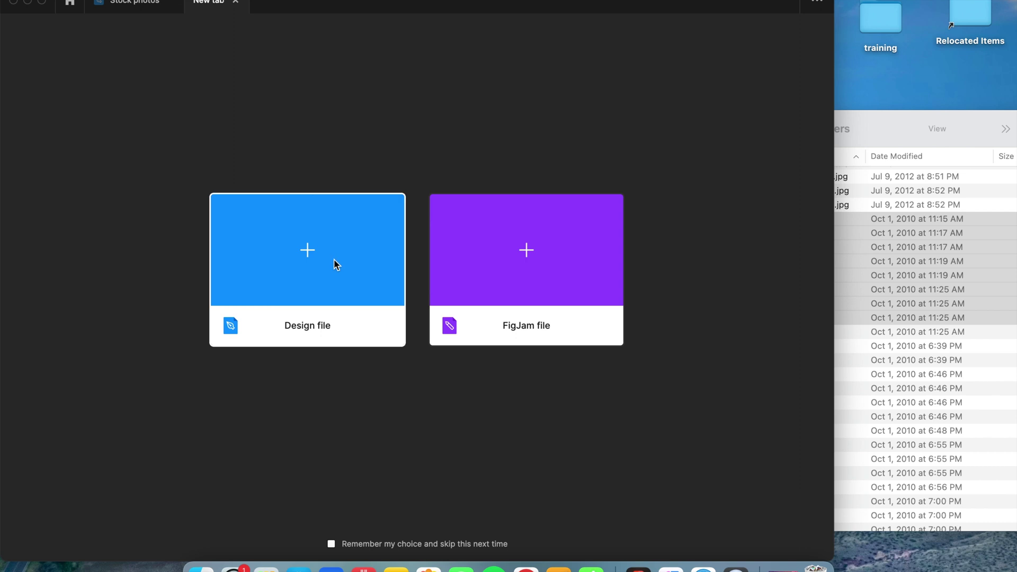
- Choose the Design file card to start an Untitled draft file
{"action": "left_click", "coordinate": [271, 271]}
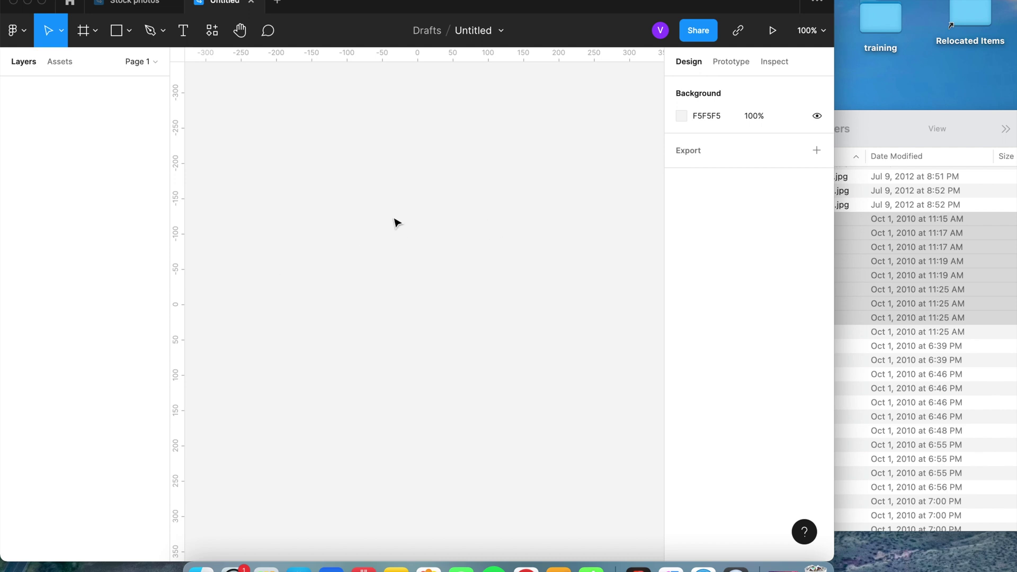
- Enable the Stock photos team library for the new Untitled file from the Assets panel
{"action": "left_click", "coordinate": [62, 62]}
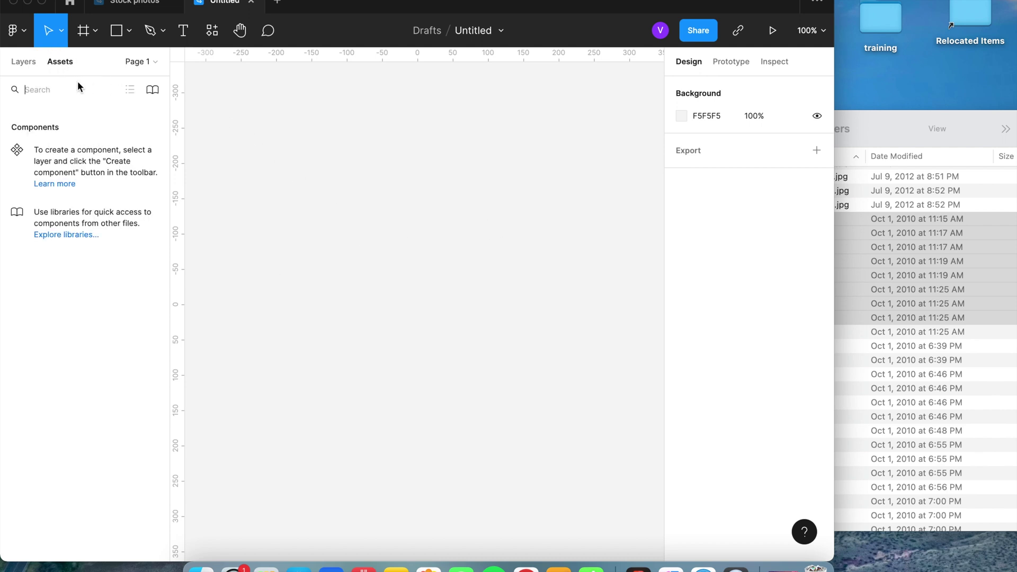
{"action": "left_click", "coordinate": [154, 91]}
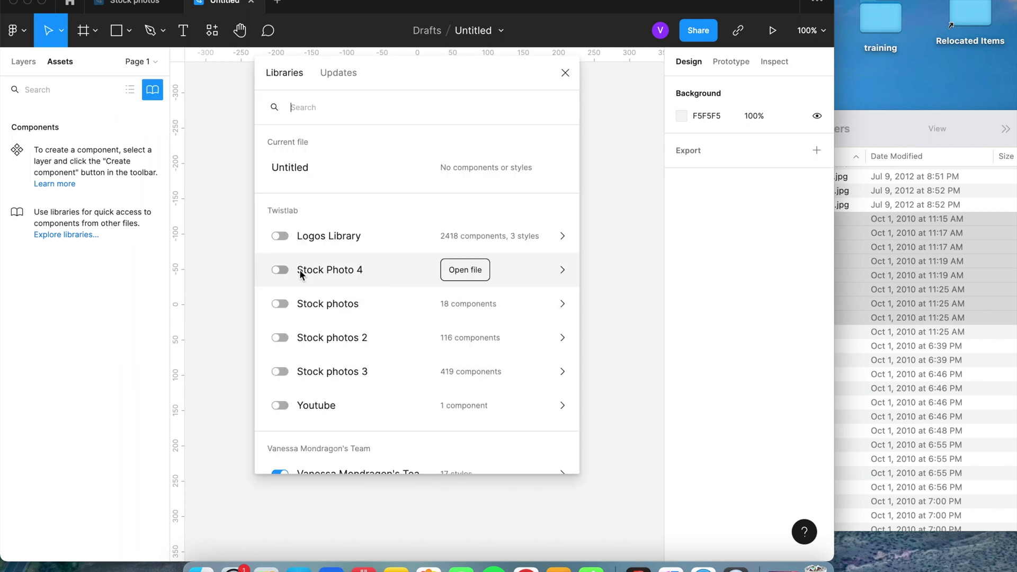
{"action": "left_click", "coordinate": [279, 303]}
{"action": "left_click", "coordinate": [565, 74]}
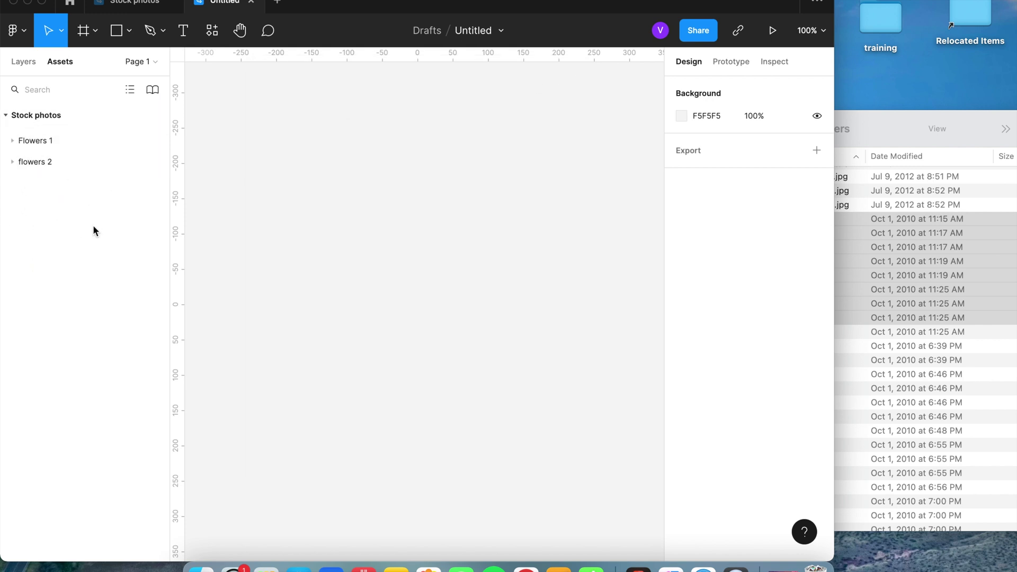
- Expand the flowers 2 and Flowers 1 component groups and scroll through their photos
{"action": "left_click", "coordinate": [13, 162]}
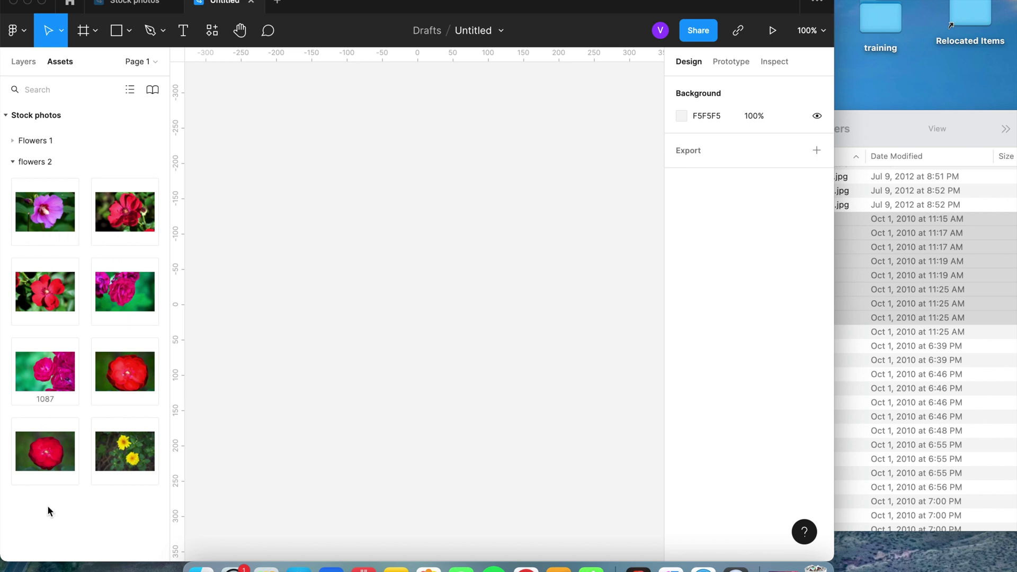
{"action": "left_click", "coordinate": [12, 140]}
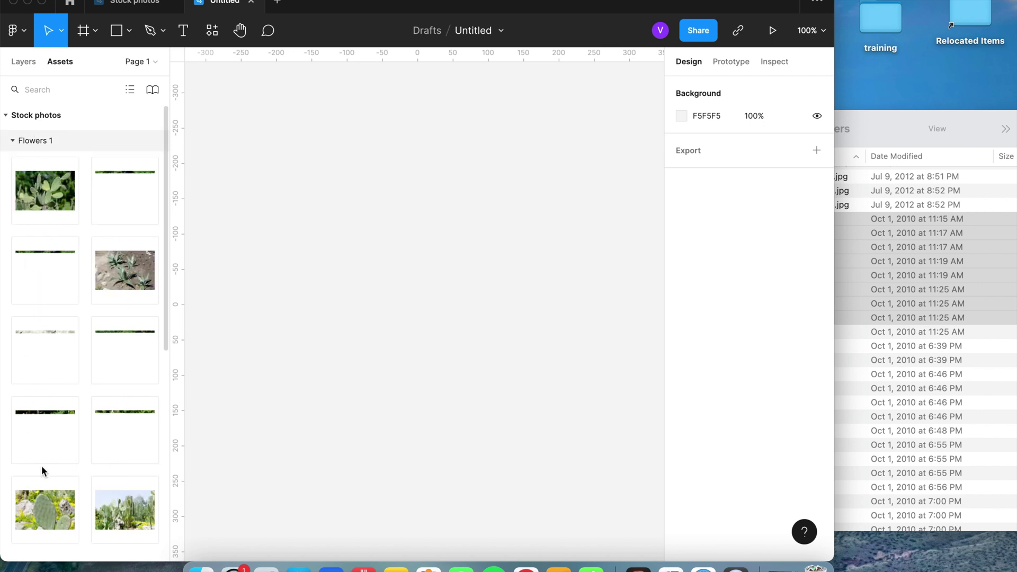
{"action": "scroll", "coordinate": [77, 207], "scroll_direction": "down", "scroll_amount": 1}
{"action": "scroll", "coordinate": [78, 209], "scroll_direction": "down", "scroll_amount": 4}
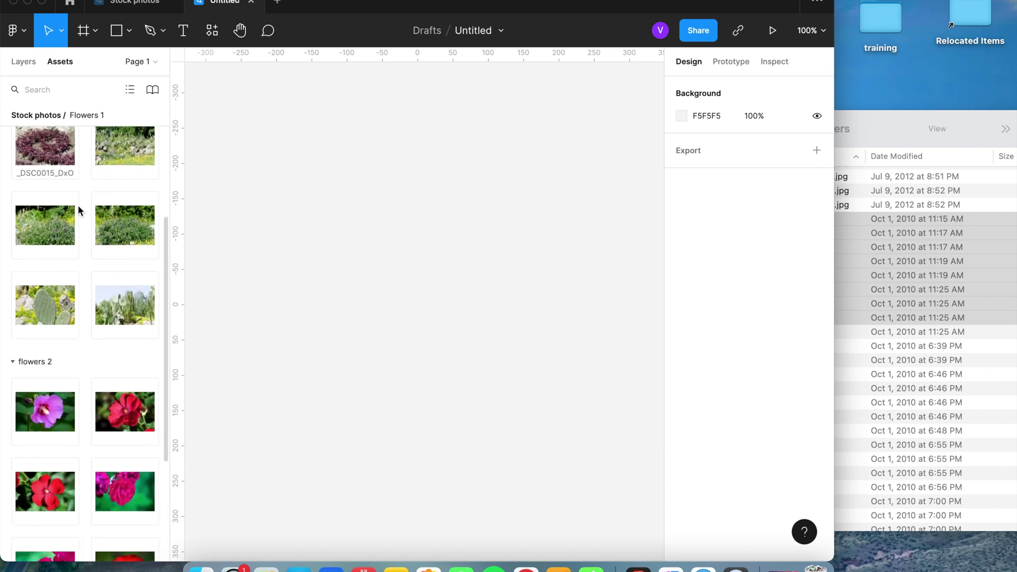